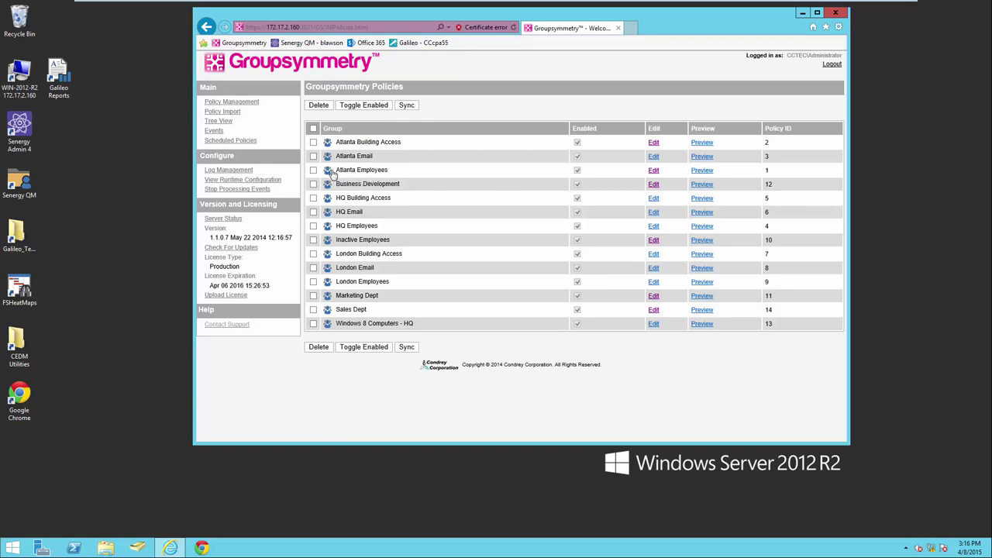
Review the Atlanta Employees and Marketing Dept policies, including the department equals marketing condition.
left_click(653, 171)
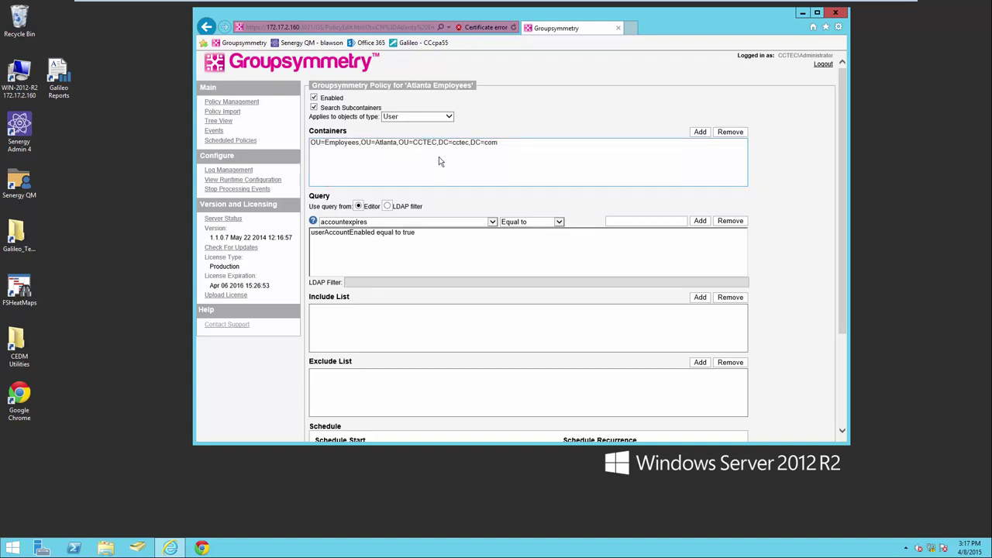
left_click(232, 101)
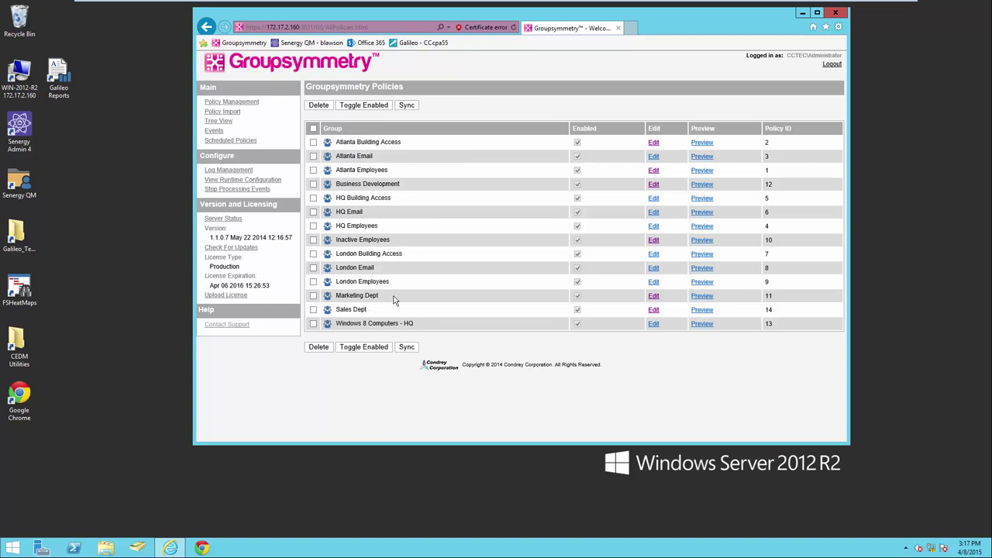
left_click(654, 297)
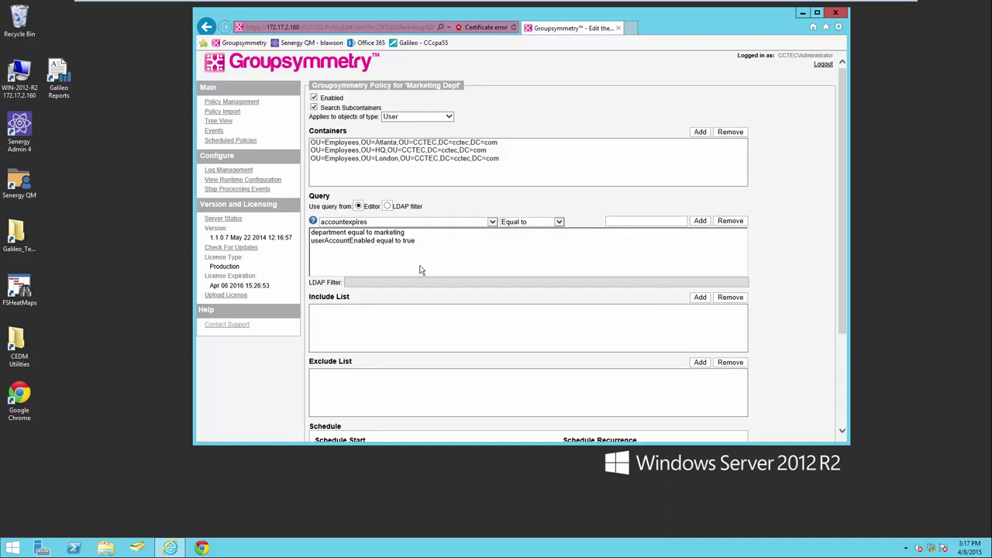
left_click(391, 234)
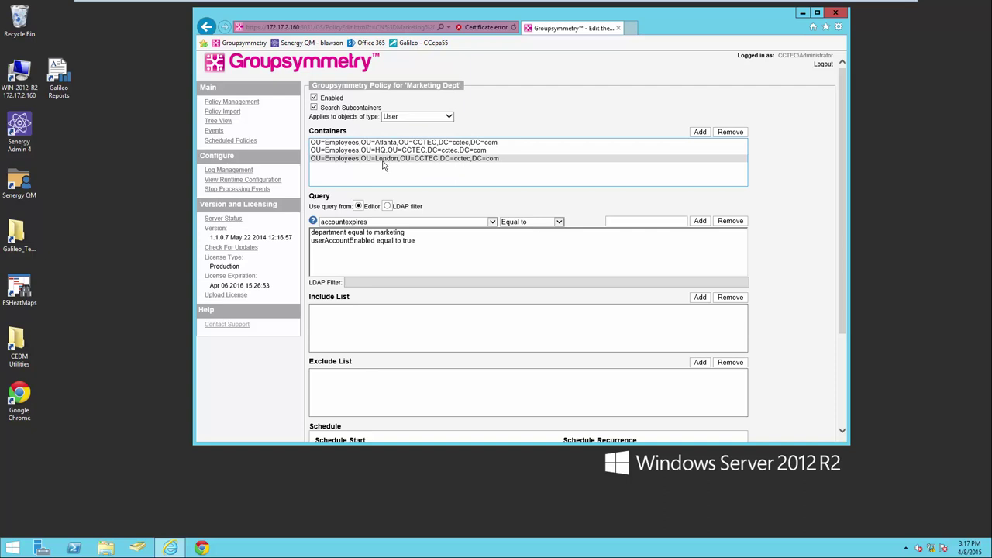
left_click(231, 102)
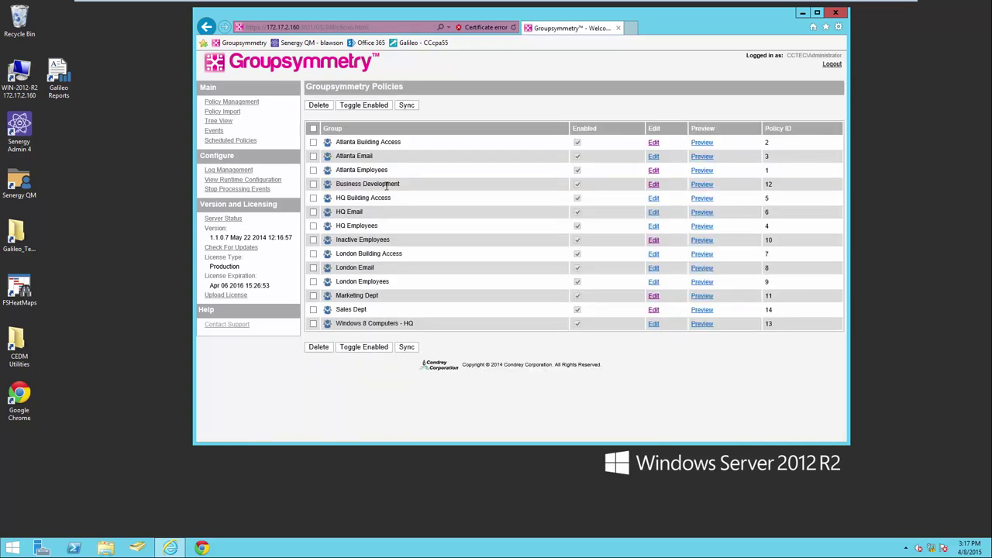
Review the Business Development policy, then open Inactive Employees and bring ADUC forward.
left_click(650, 185)
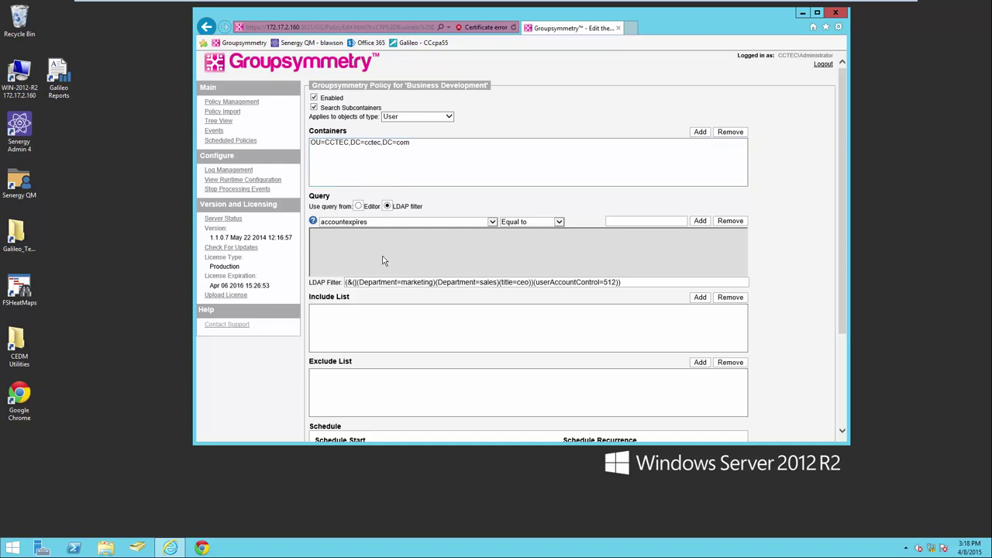
left_click(237, 103)
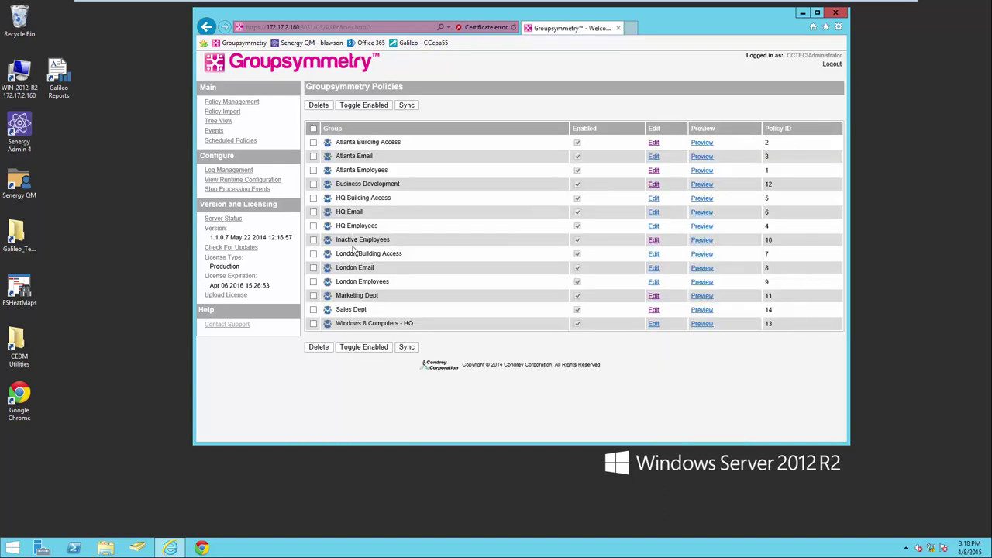
left_click(653, 240)
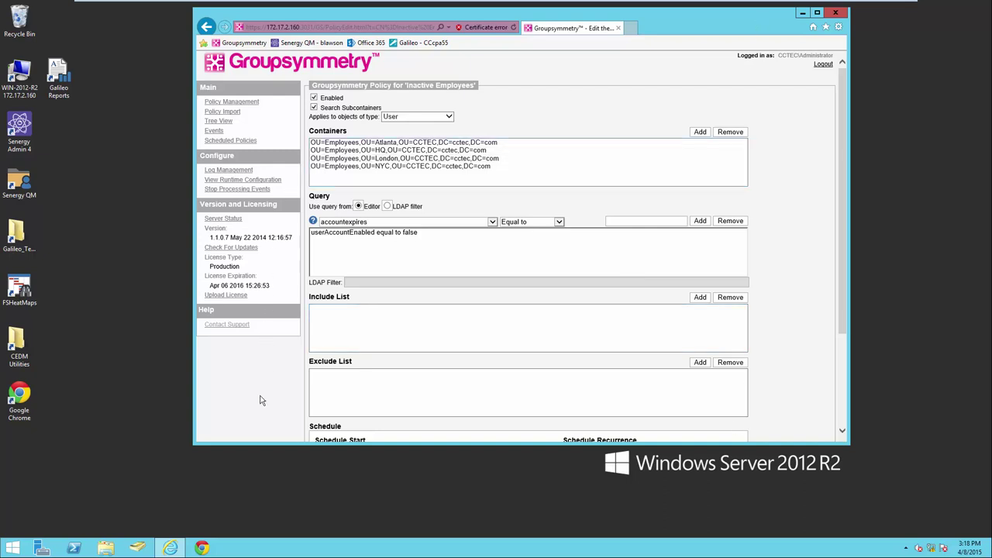
left_click(138, 548)
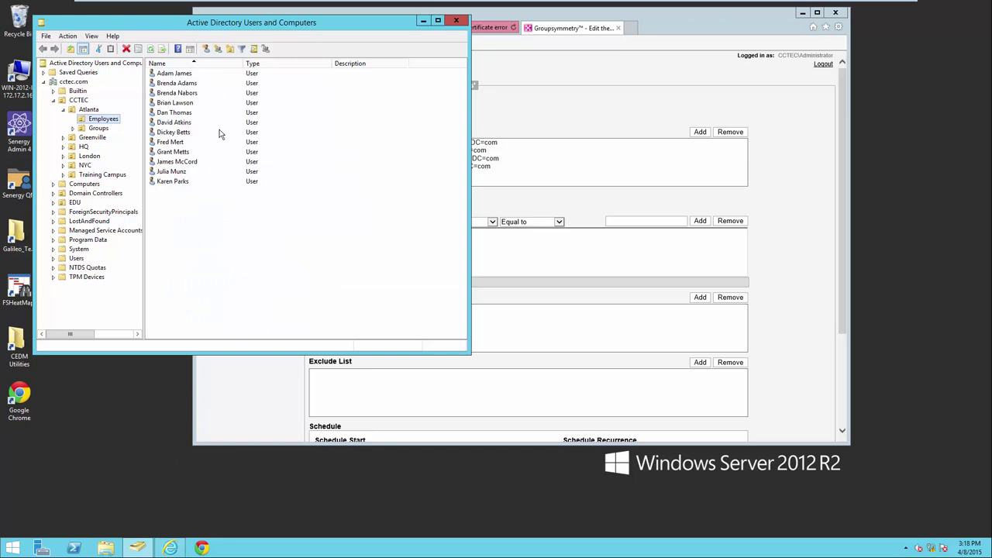
Start a new user in Atlanta Employees and enter first, last and logon names.
left_click(207, 48)
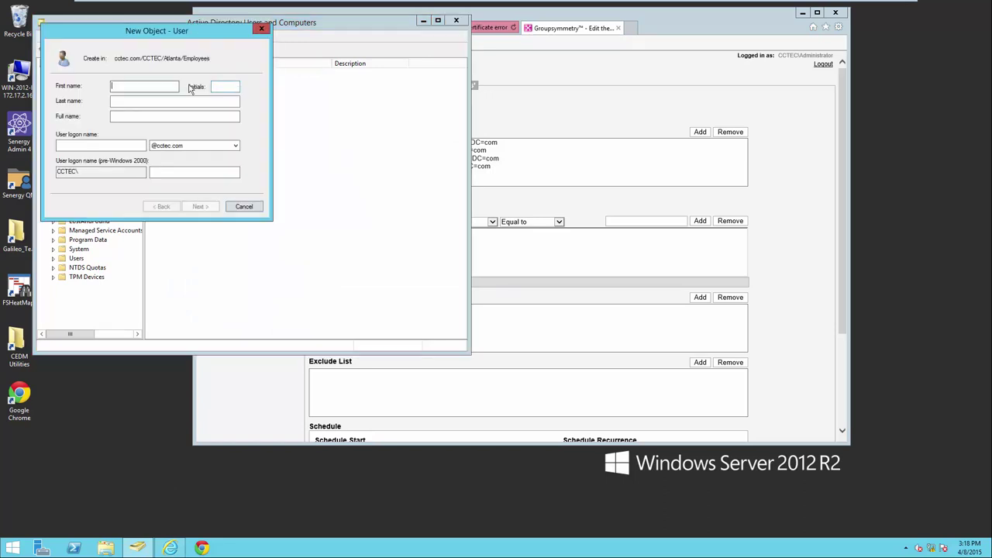
left_click(157, 105)
left_click(101, 146)
Set and confirm the account password, then finish creating the user.
left_click(203, 205)
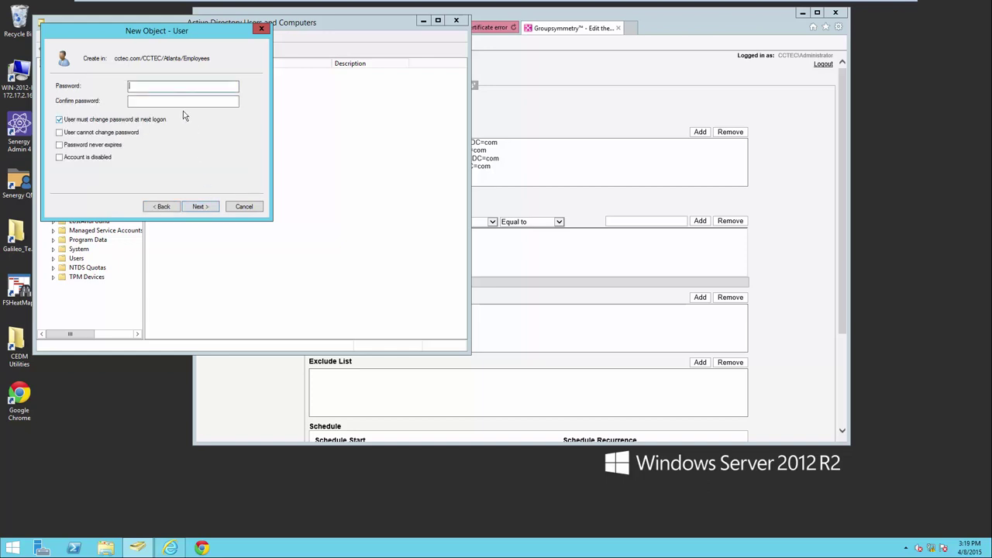
left_click(175, 101)
left_click(203, 206)
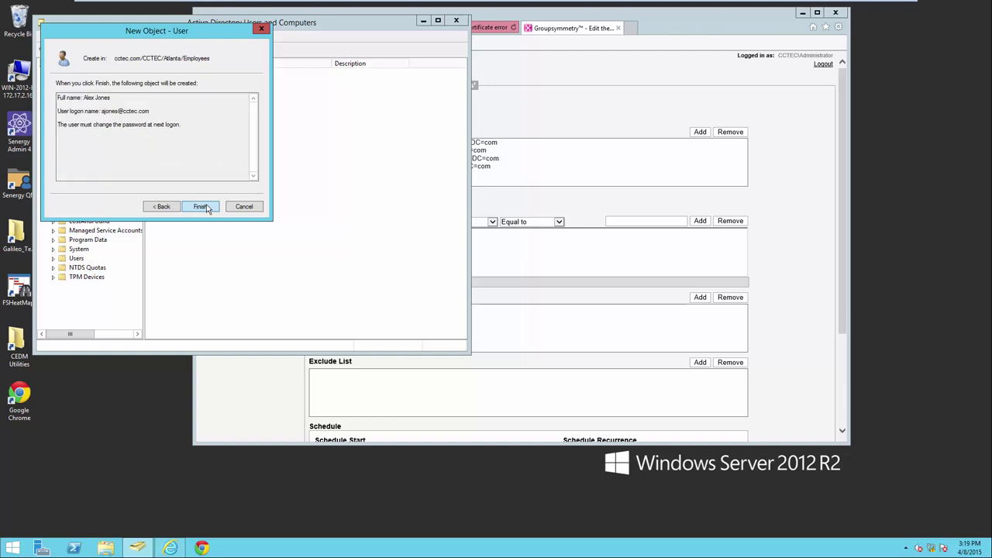
left_click(205, 206)
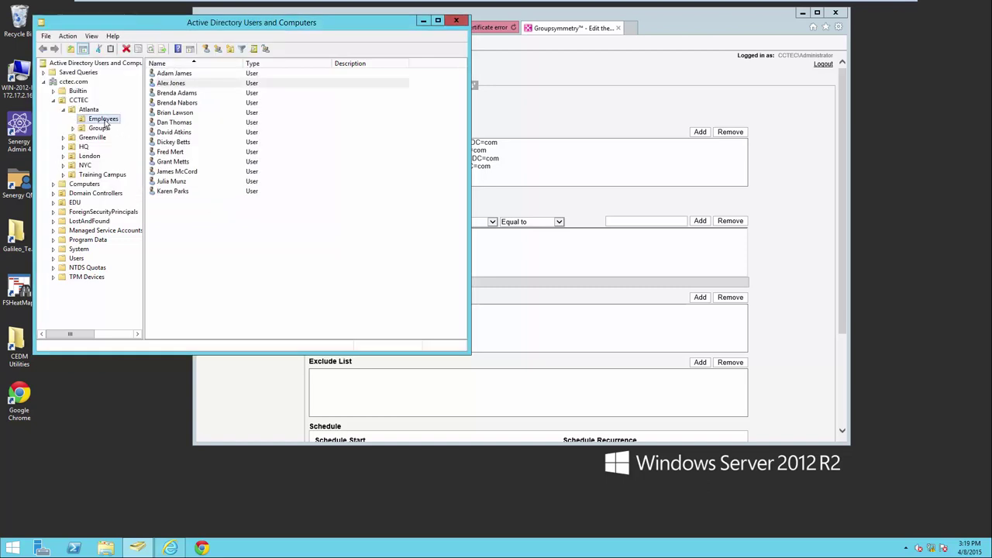
Return the Groupsymmetry browser to the Policies list.
left_click(537, 117)
left_click(239, 106)
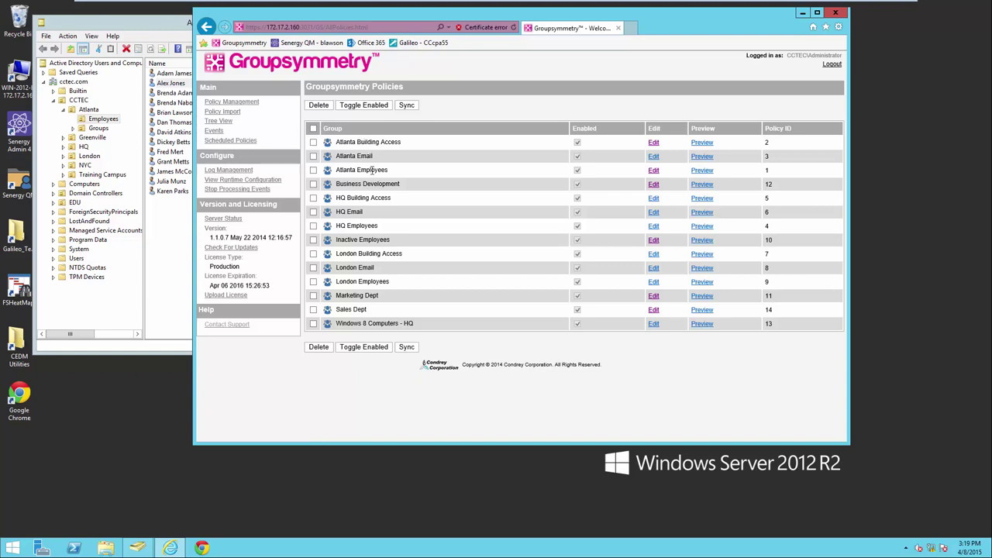
mouse_move(372, 169)
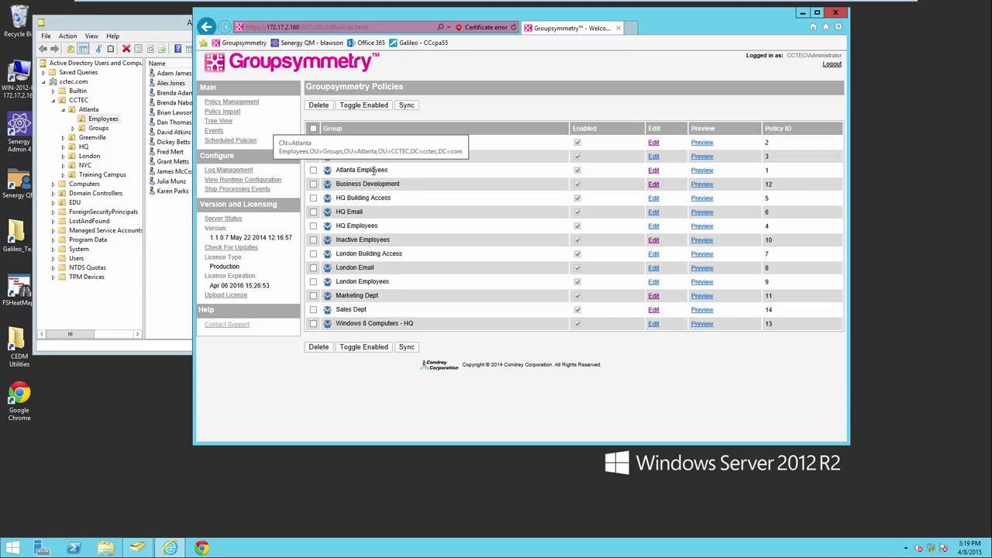
Set the new user's Department to Sales on the Organization tab and save it.
left_click(176, 84)
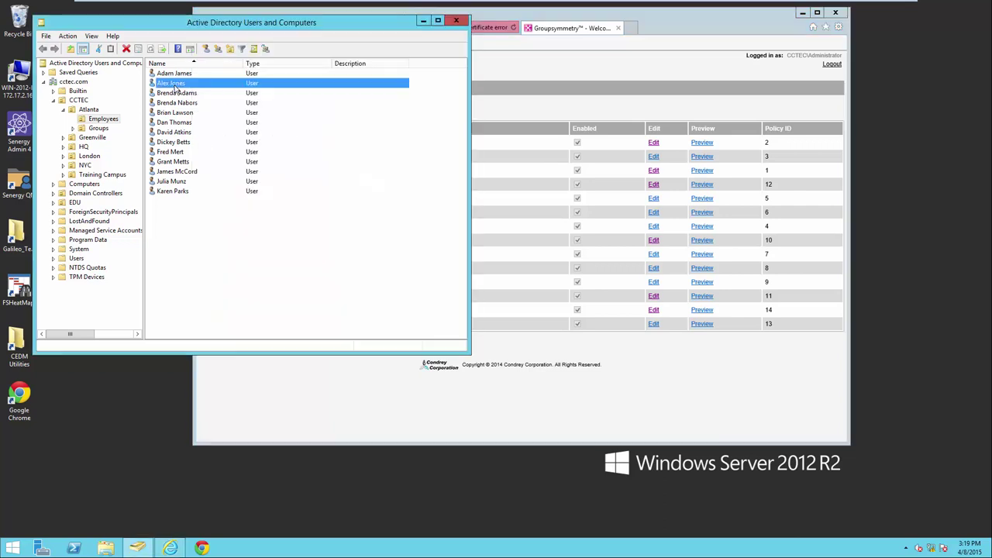
right_click(175, 83)
left_click(211, 234)
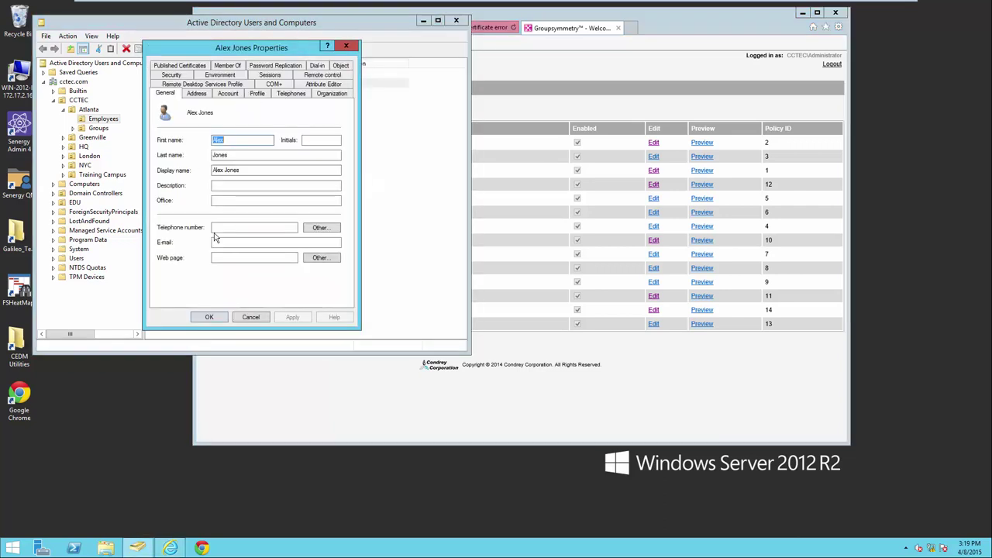
left_click(323, 94)
left_click(228, 128)
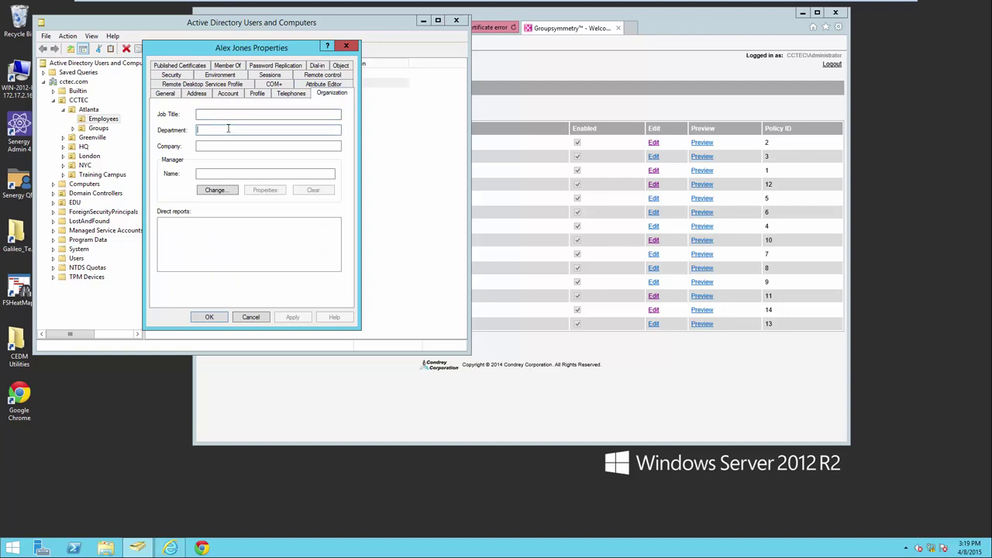
type("Sales")
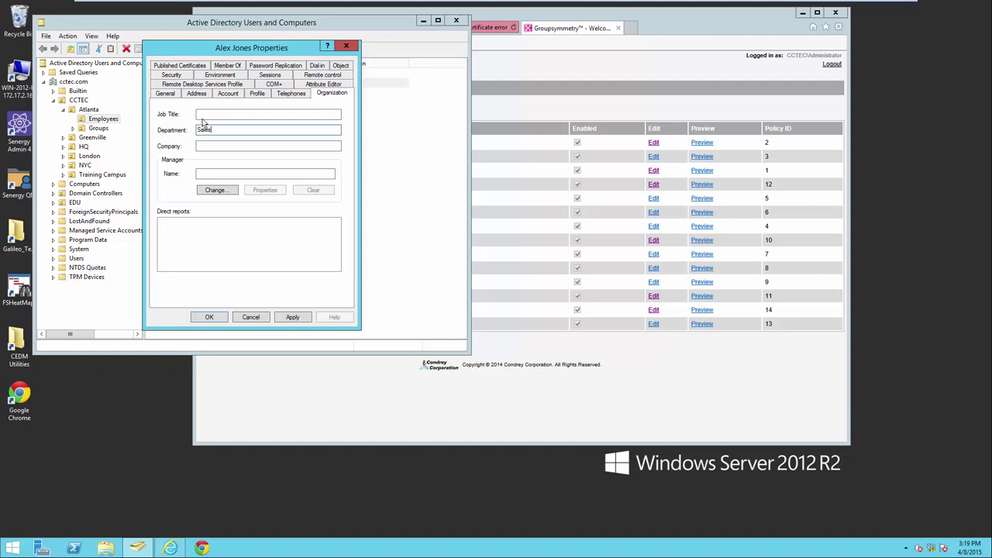
left_click(288, 315)
left_click(209, 317)
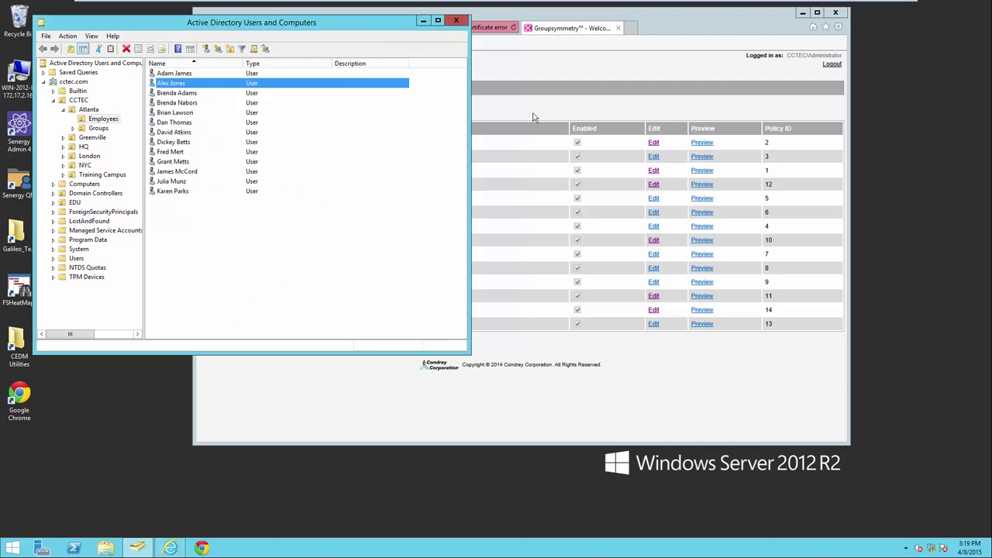
left_click(531, 116)
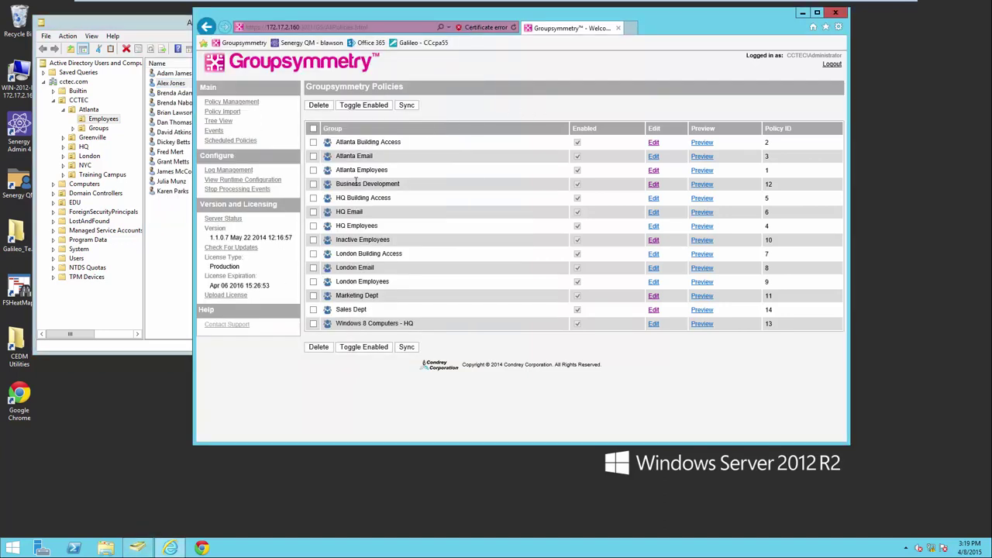
Preview the Sales Dept group membership, showing the new Atlanta user as 1 added member.
left_click(697, 310)
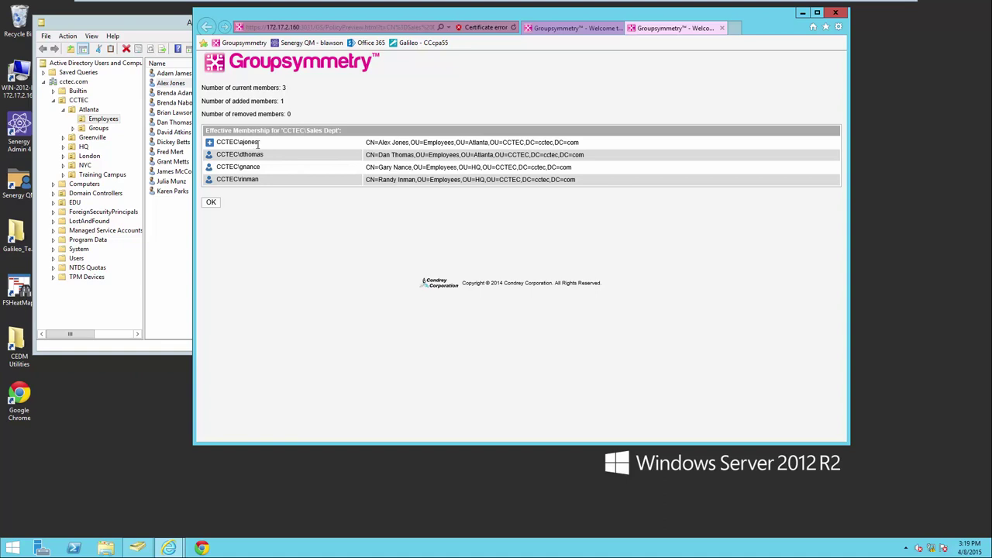
left_click(211, 202)
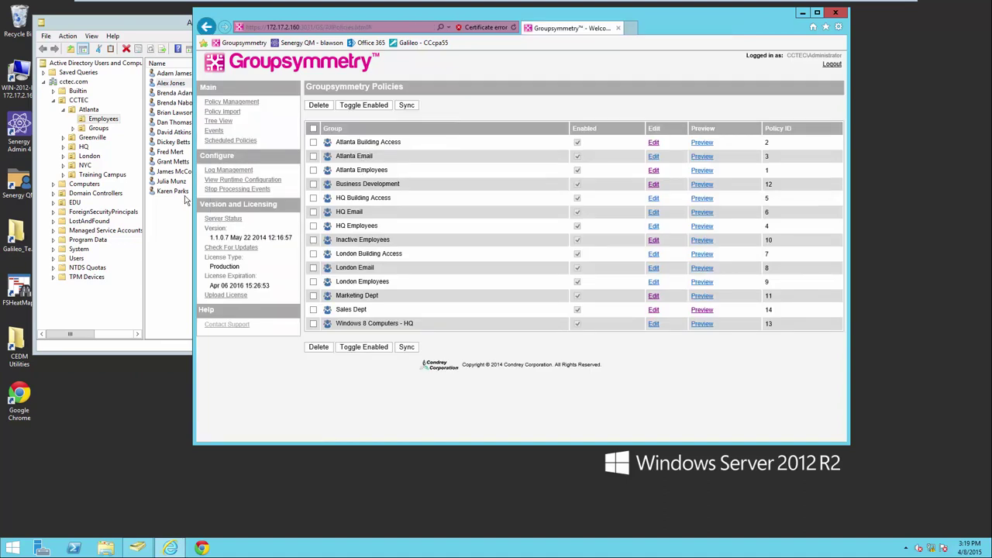
Show the new user's Member Of groups, widening the Name column to read all four.
left_click(172, 215)
double_click(172, 82)
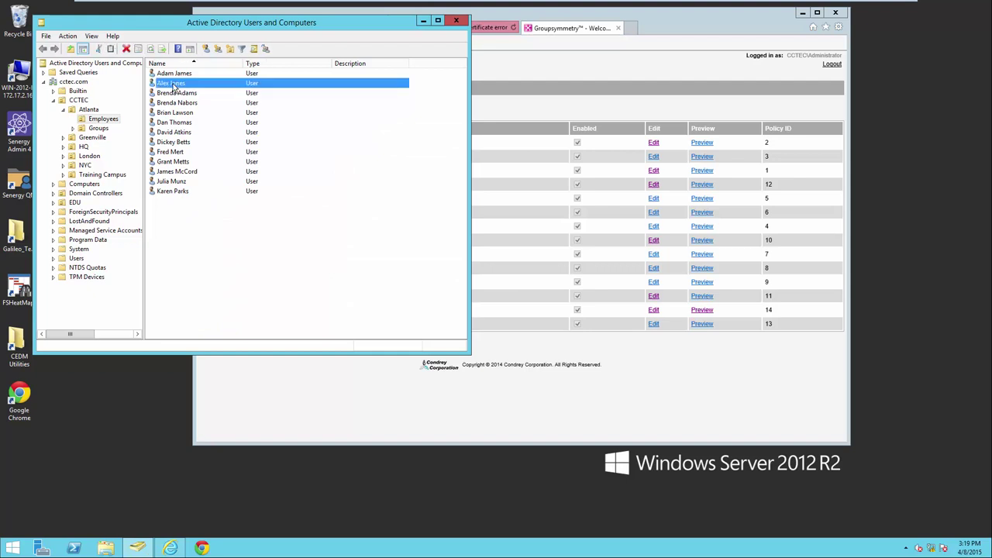
left_click(233, 67)
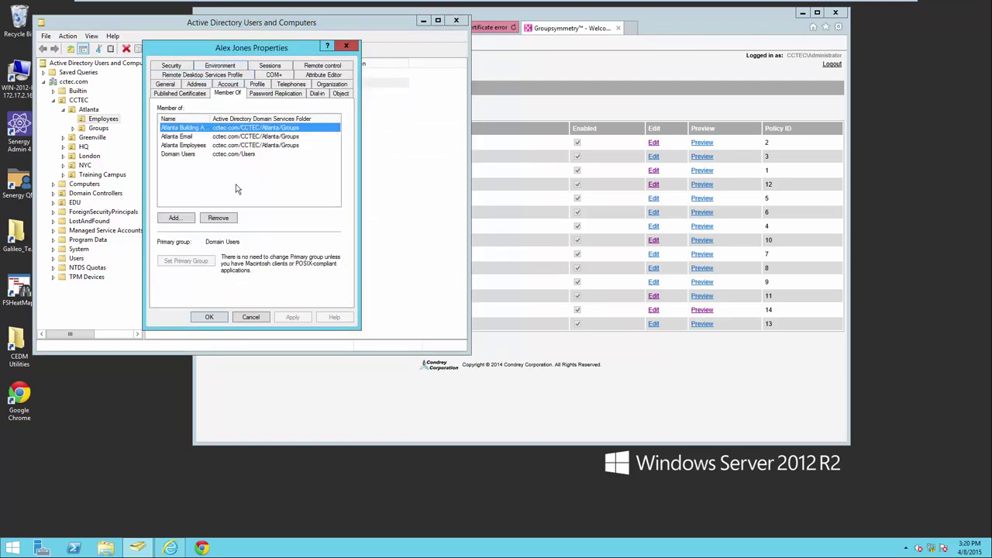
left_click_drag(210, 118, 226, 118)
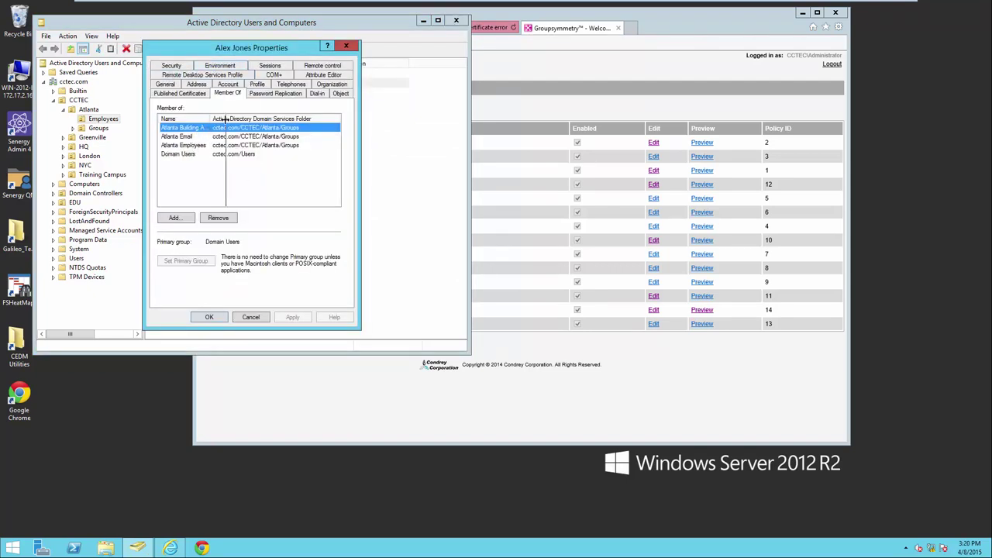
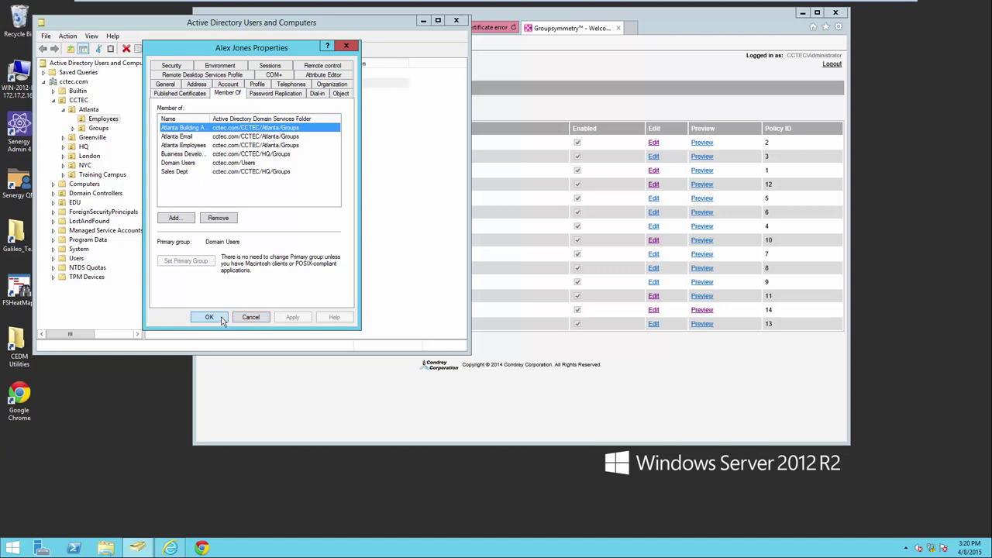
Move the user from Atlanta > Employees to London > Employees, then switch to Groupsymmetry.
left_click(220, 318)
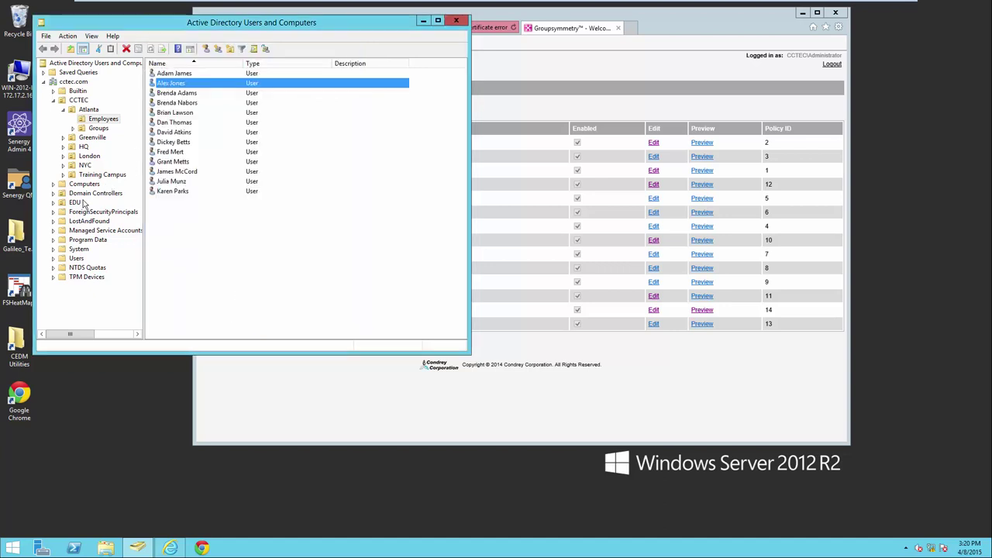
left_click(63, 156)
left_click_drag(168, 85, 103, 165)
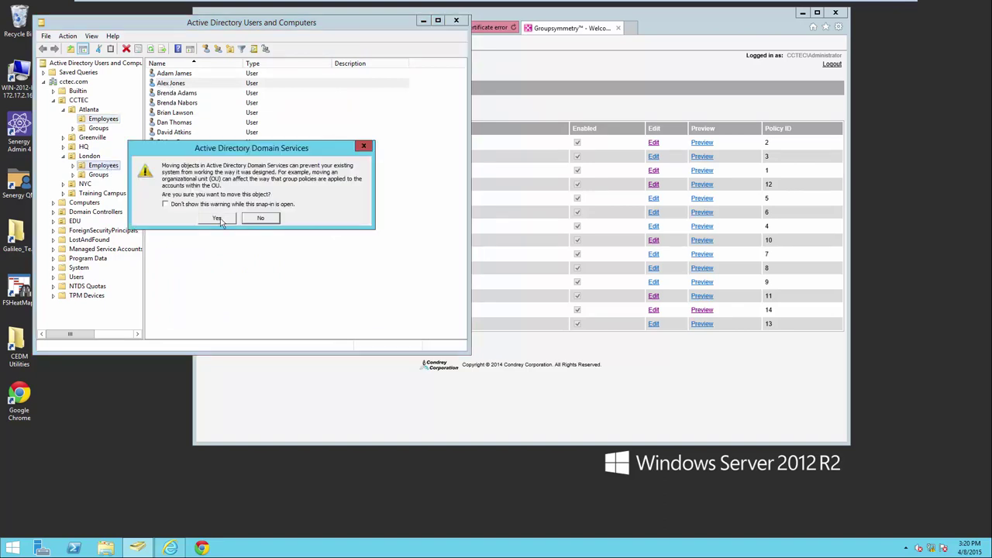
left_click(218, 218)
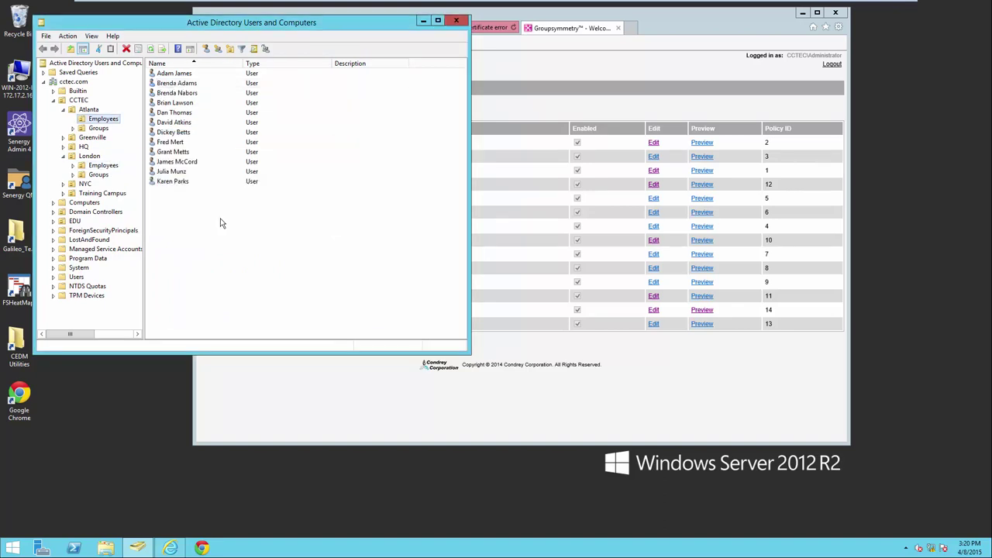
left_click(474, 116)
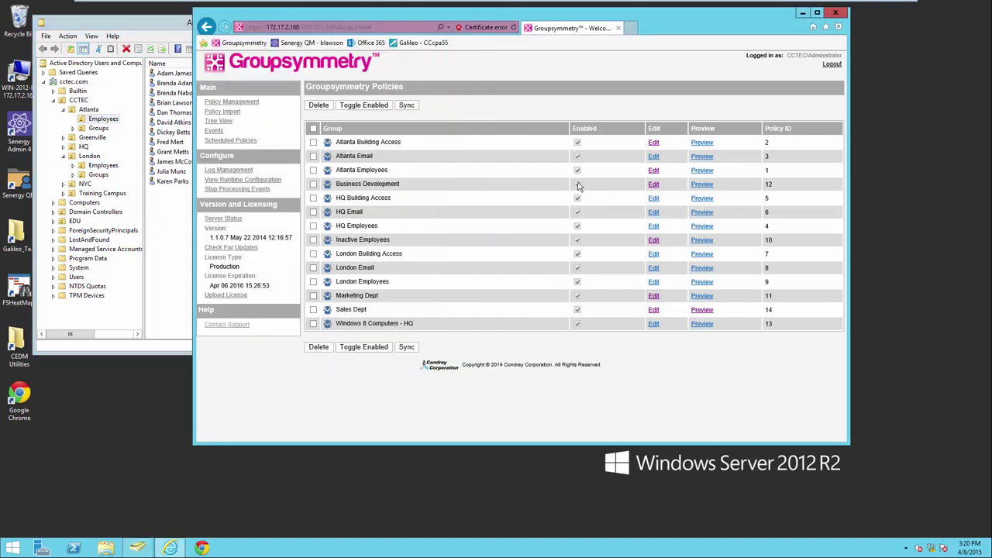
Review the Atlanta and London Employees policies, then preview London Employees showing 16 members.
left_click(653, 170)
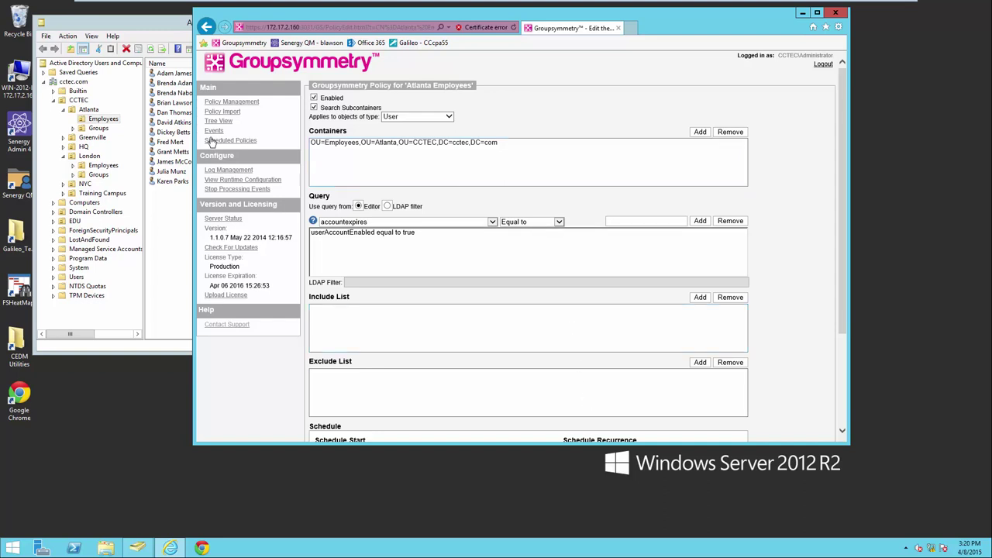
left_click(232, 103)
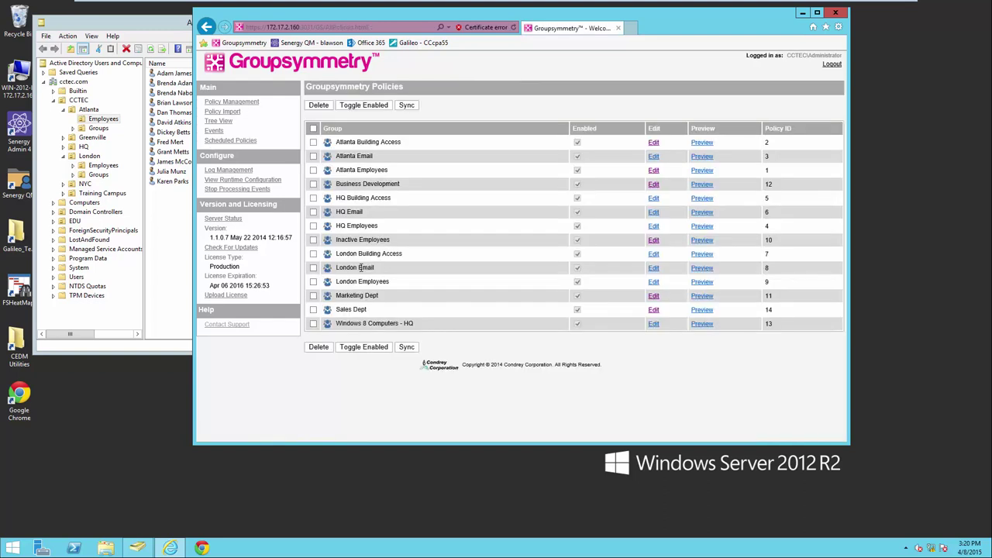
left_click(653, 284)
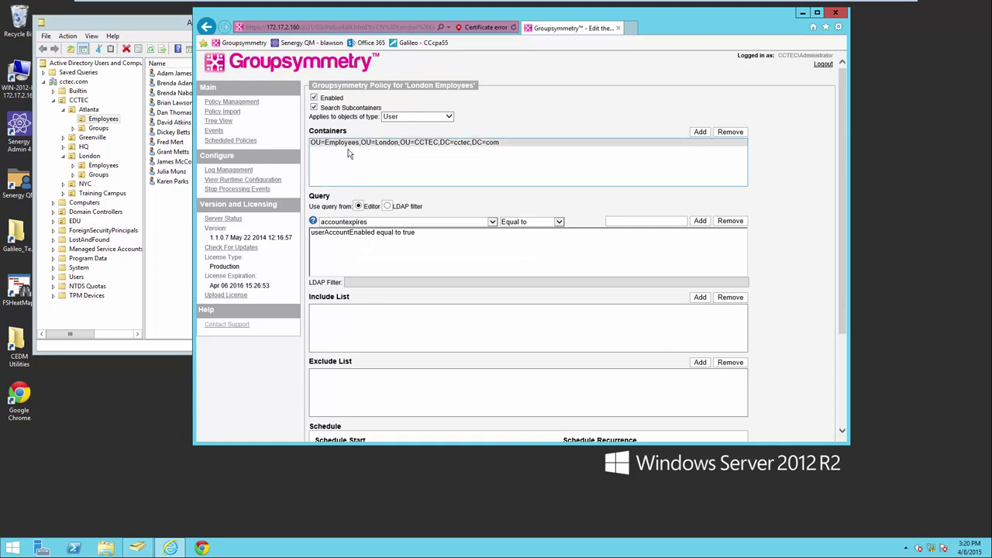
left_click(228, 101)
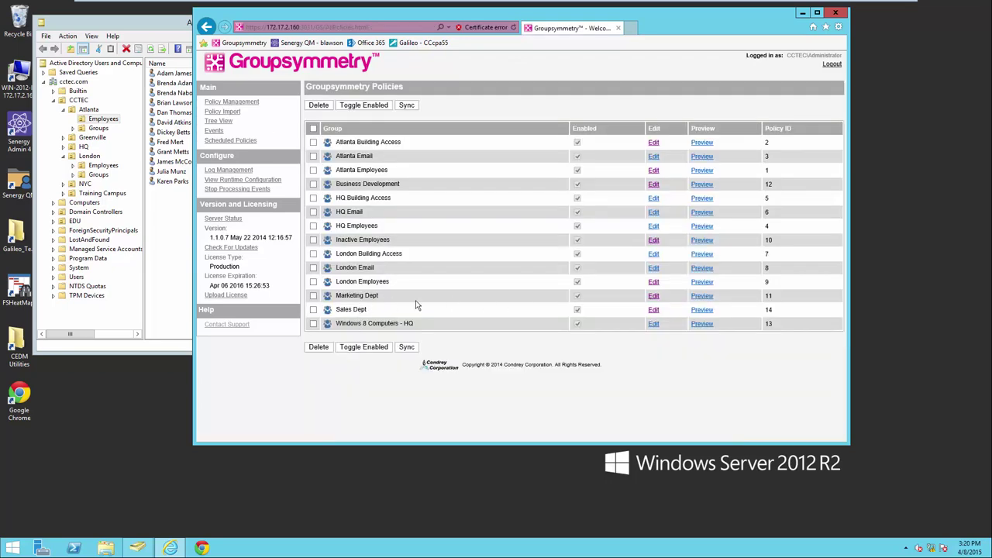
left_click(701, 282)
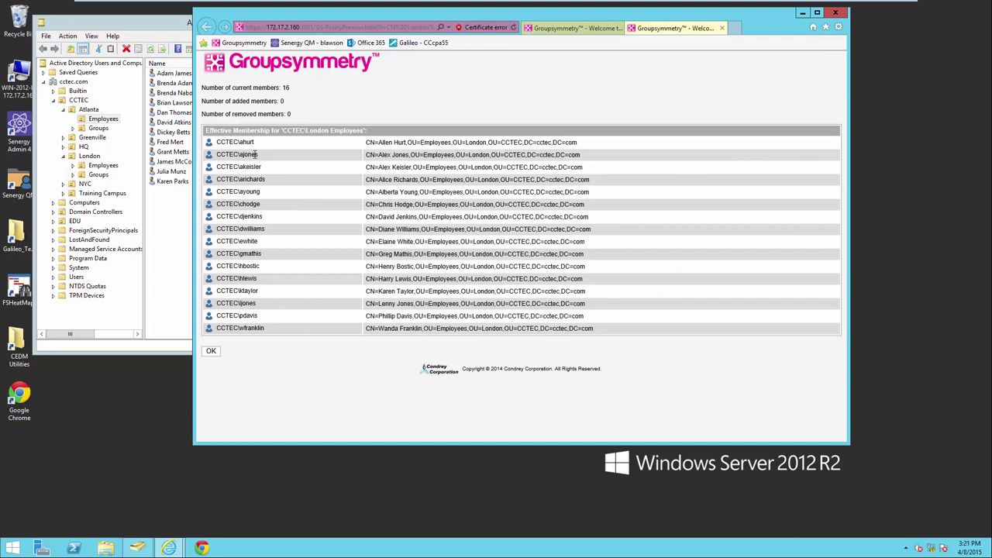
Check the moved user's Member Of list: London Building Access, London Email, London Employees.
left_click(154, 229)
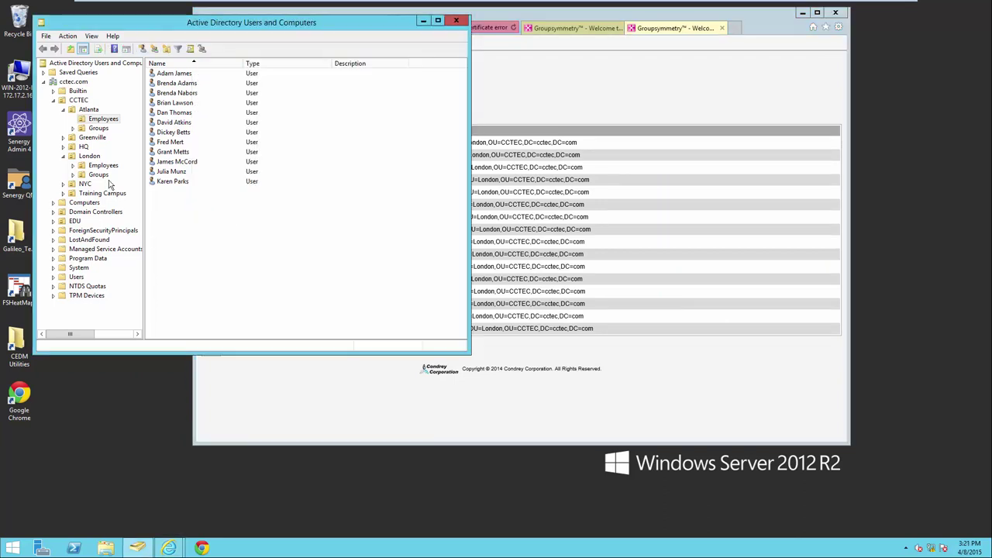
left_click(102, 165)
double_click(170, 84)
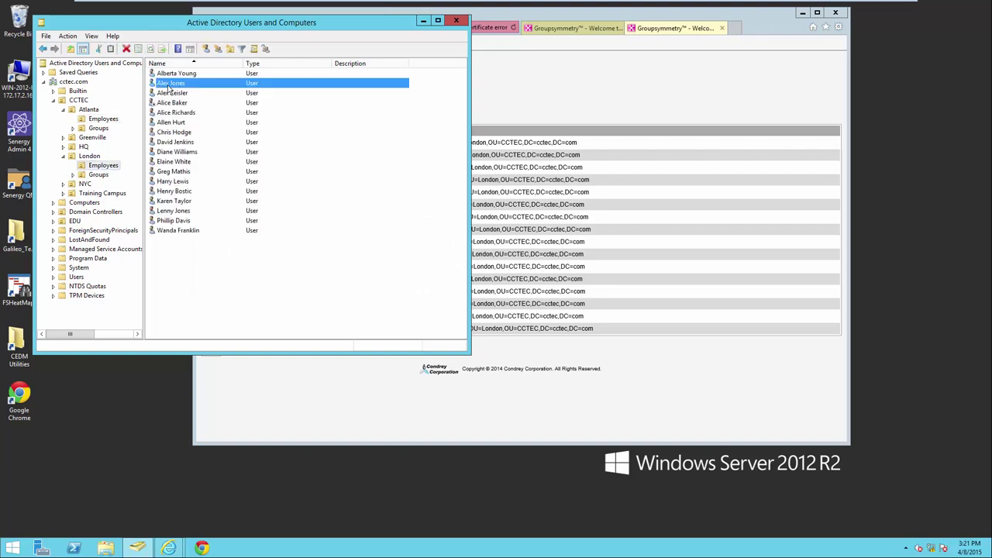
left_click(237, 66)
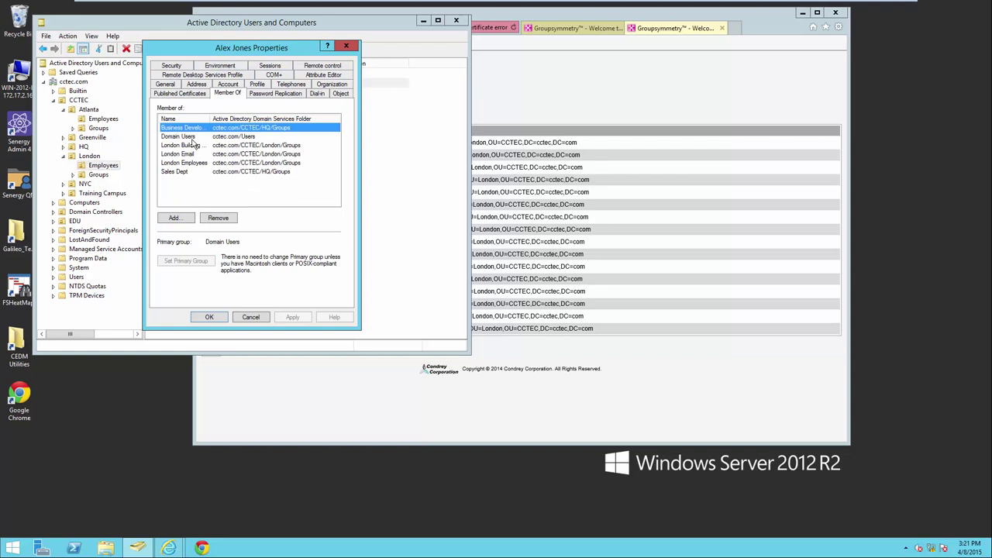
left_click_drag(210, 118, 226, 118)
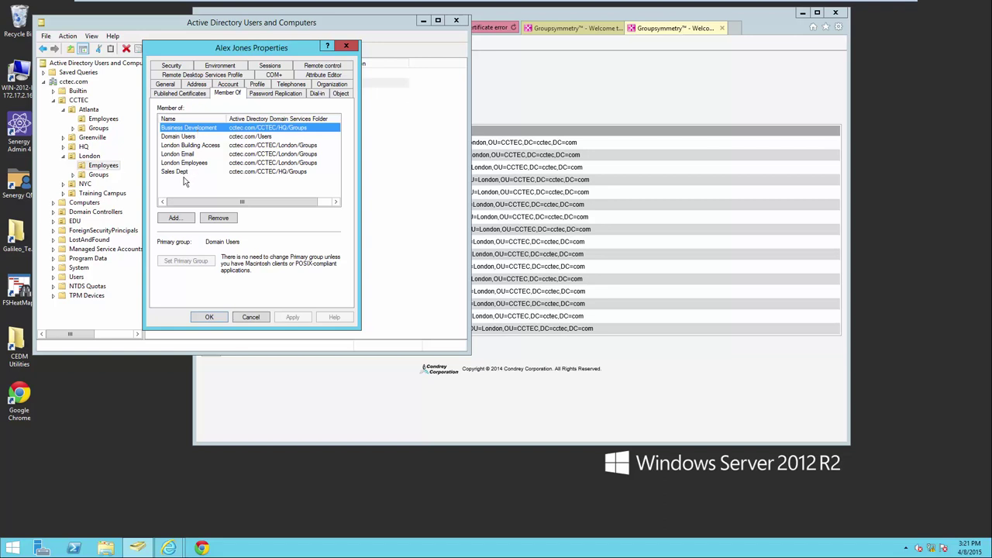
left_click(249, 318)
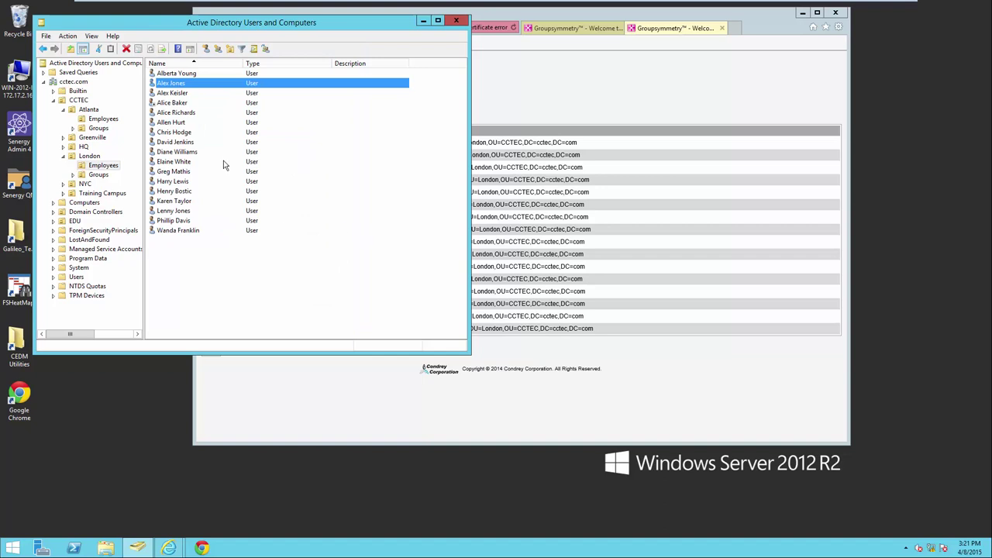
Disable the moved user's account and close the Groupsymmetry membership preview.
right_click(190, 86)
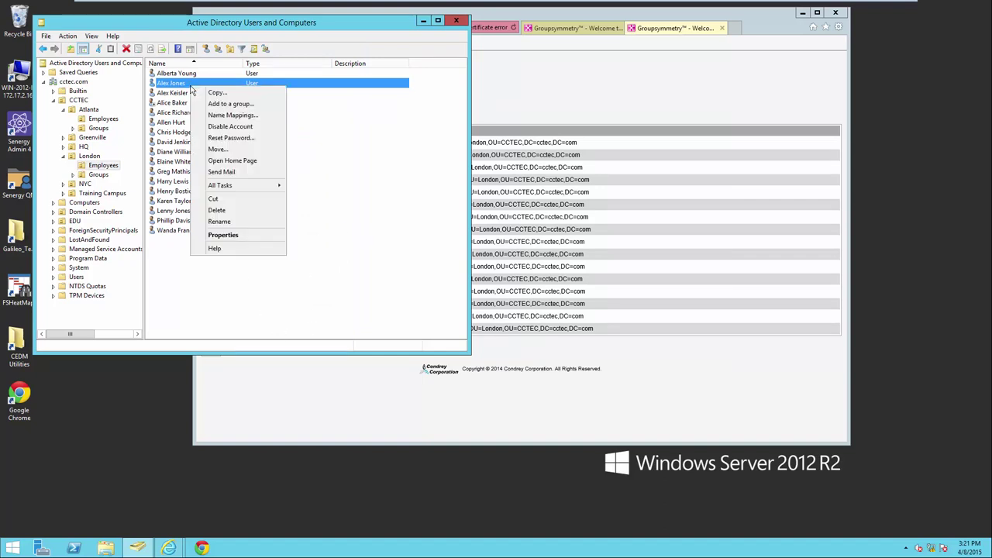
left_click(228, 126)
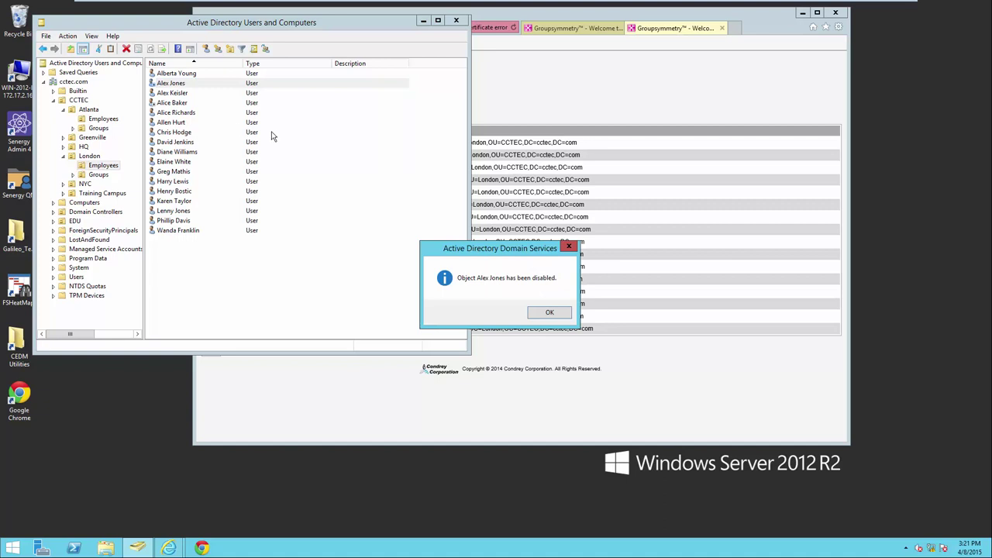
left_click(550, 313)
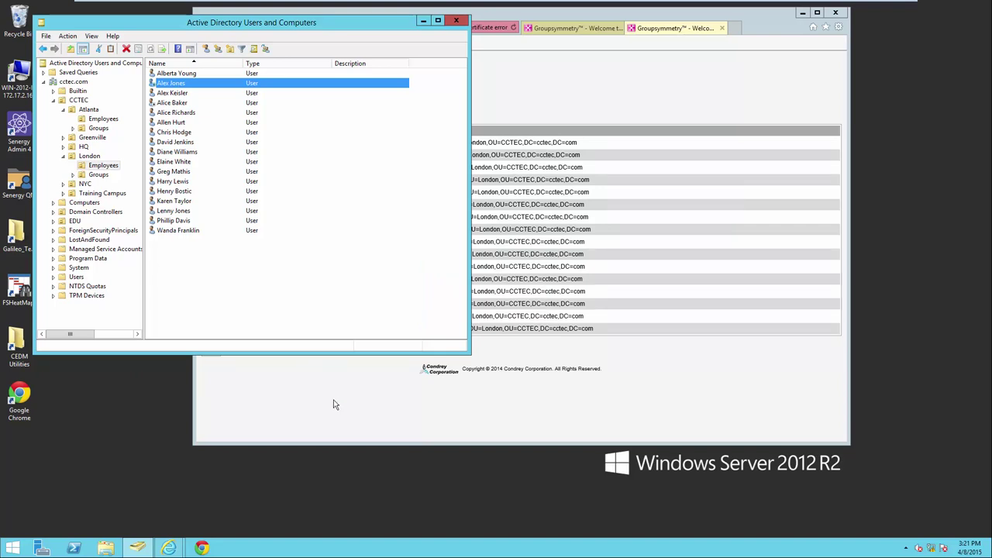
left_click(303, 389)
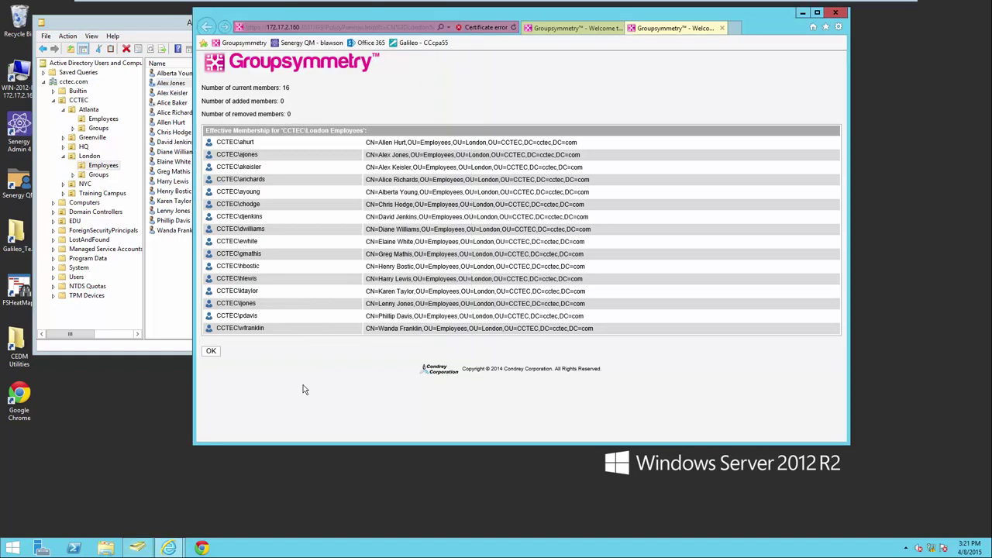
left_click(211, 351)
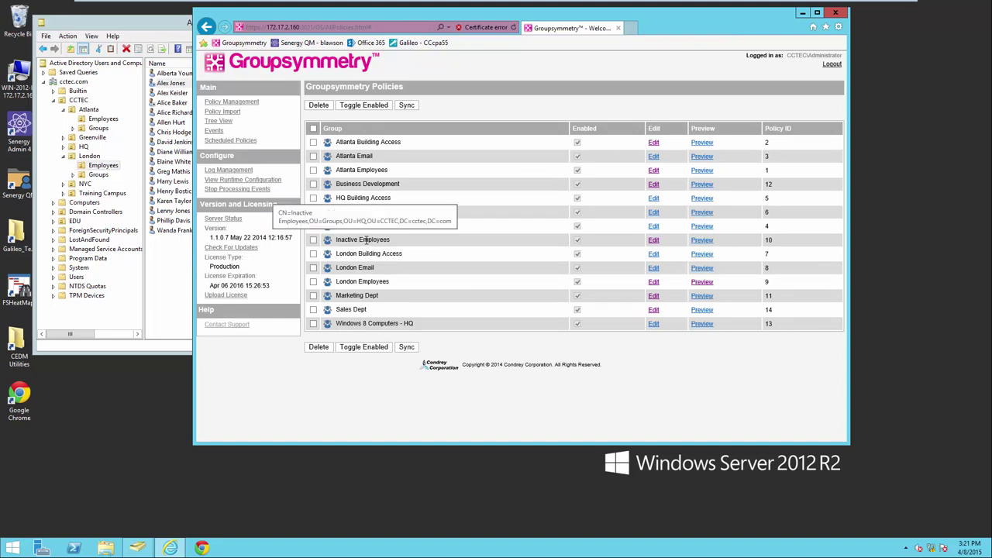
Preview Inactive Employees (2 members) and confirm the user's groups: Domain Users, Inactive Employees.
left_click(708, 243)
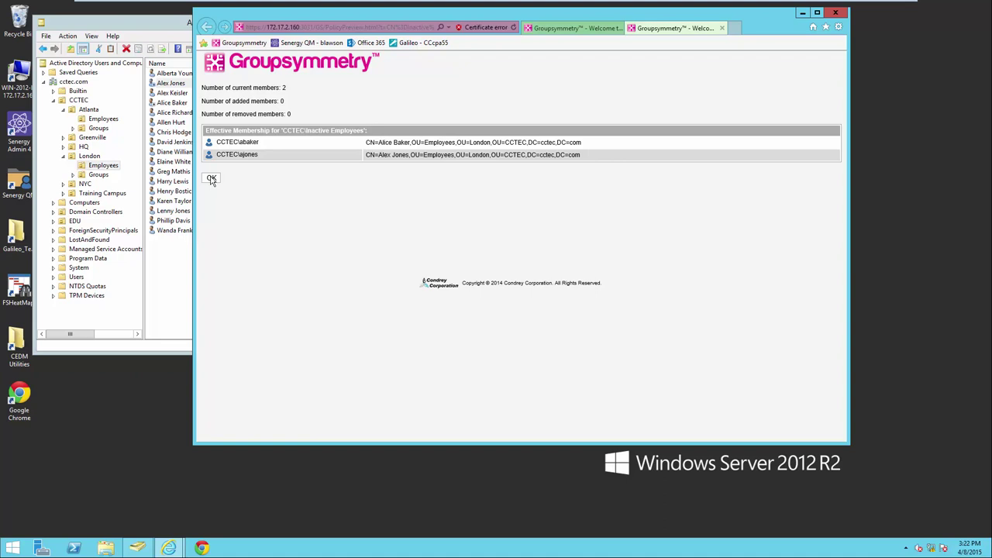
left_click(210, 179)
left_click(171, 278)
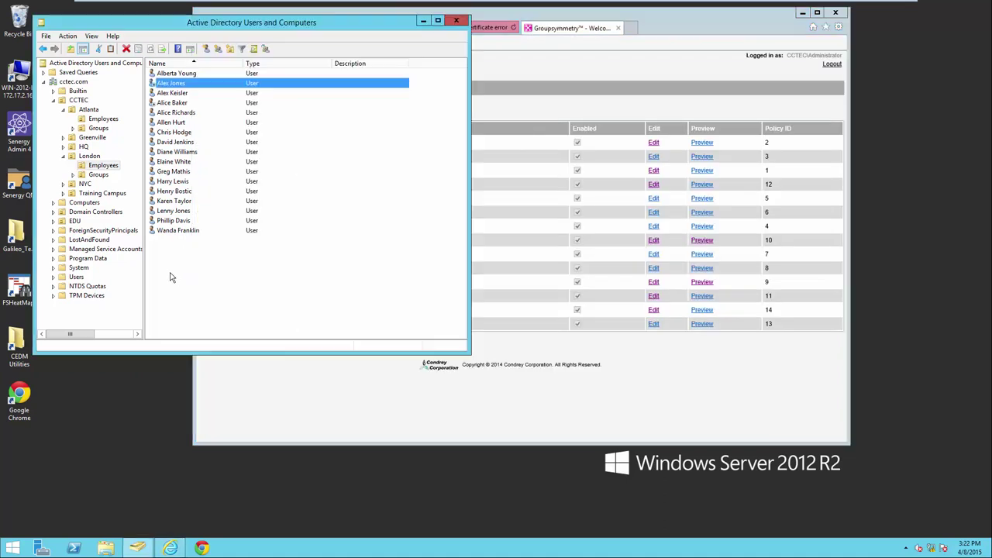
double_click(175, 87)
left_click(229, 68)
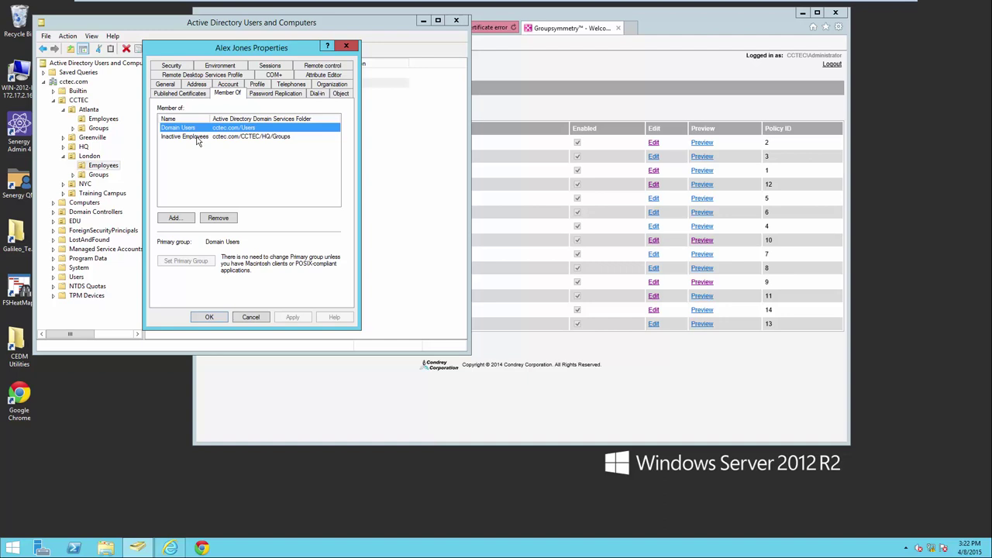
left_click(250, 317)
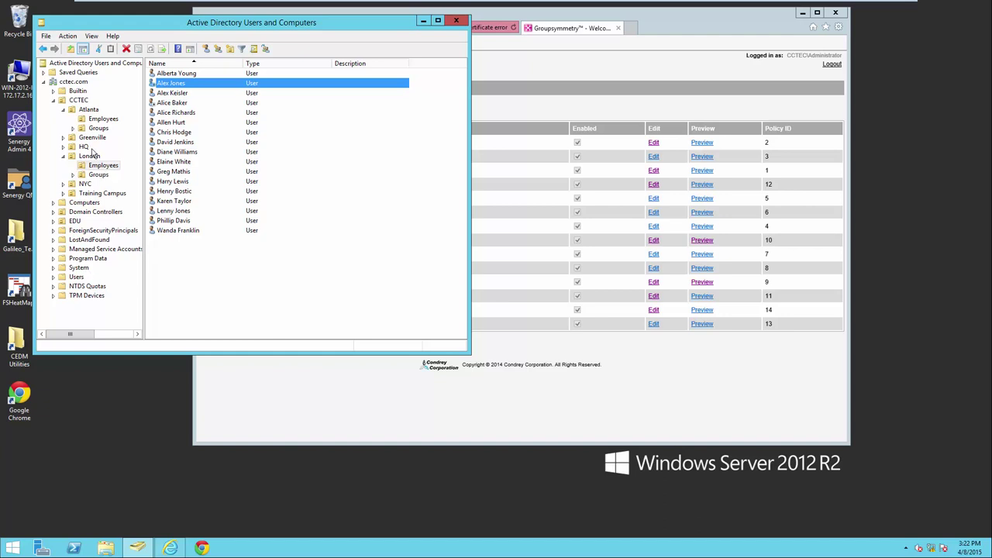
Look up the current CEO's job title in HQ > Employees.
left_click(62, 146)
left_click(96, 156)
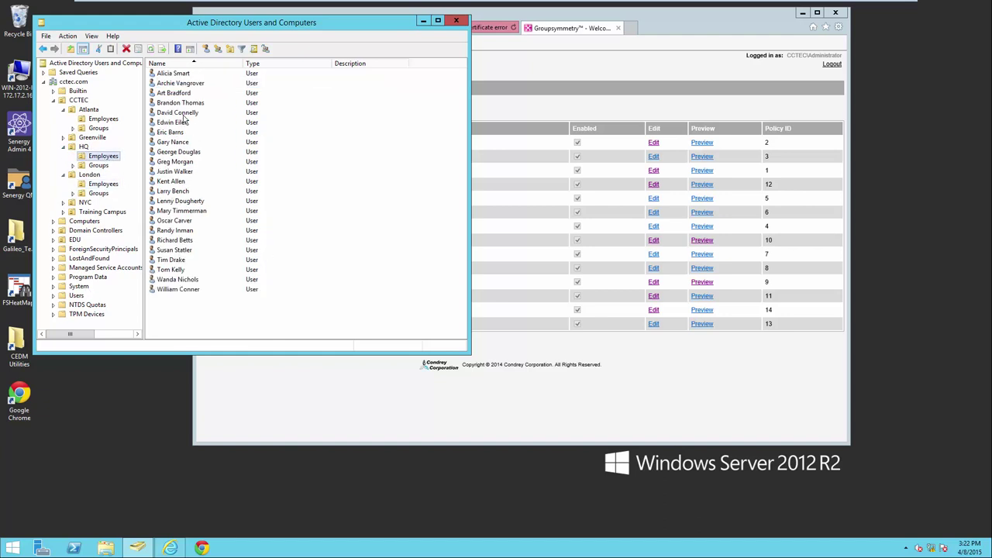
double_click(186, 113)
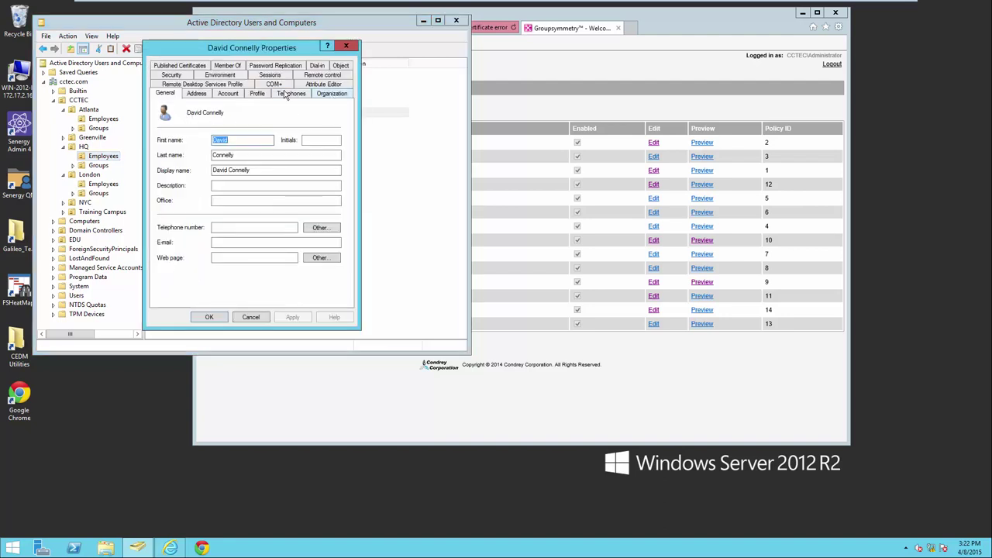
left_click(332, 95)
left_click(229, 117)
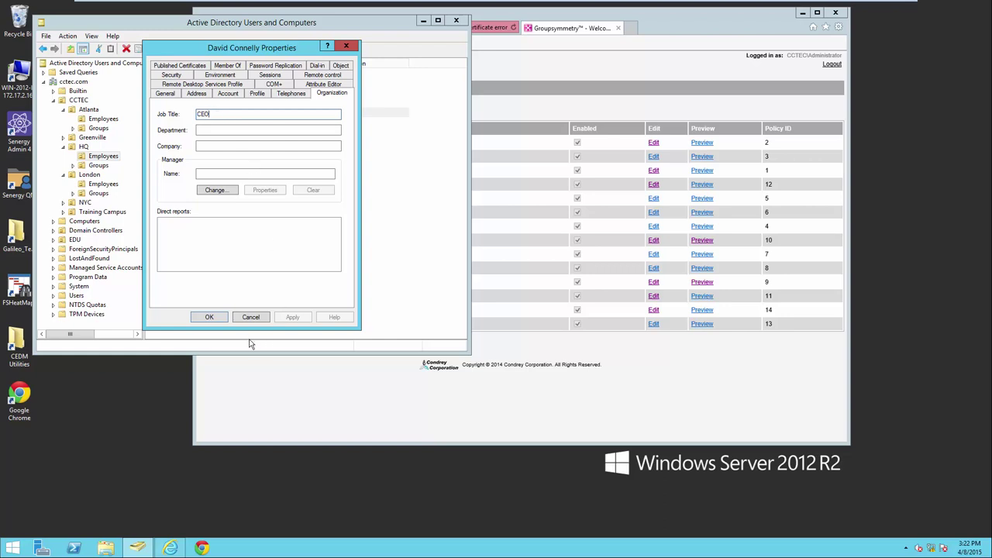
Review the members of the HQ Business Development group without changes.
left_click(98, 166)
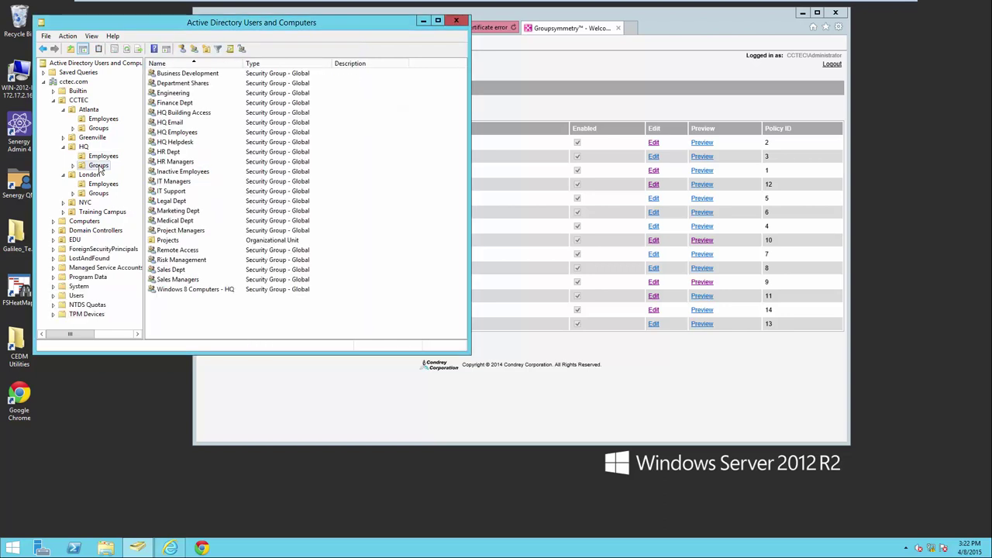
double_click(184, 74)
left_click(229, 90)
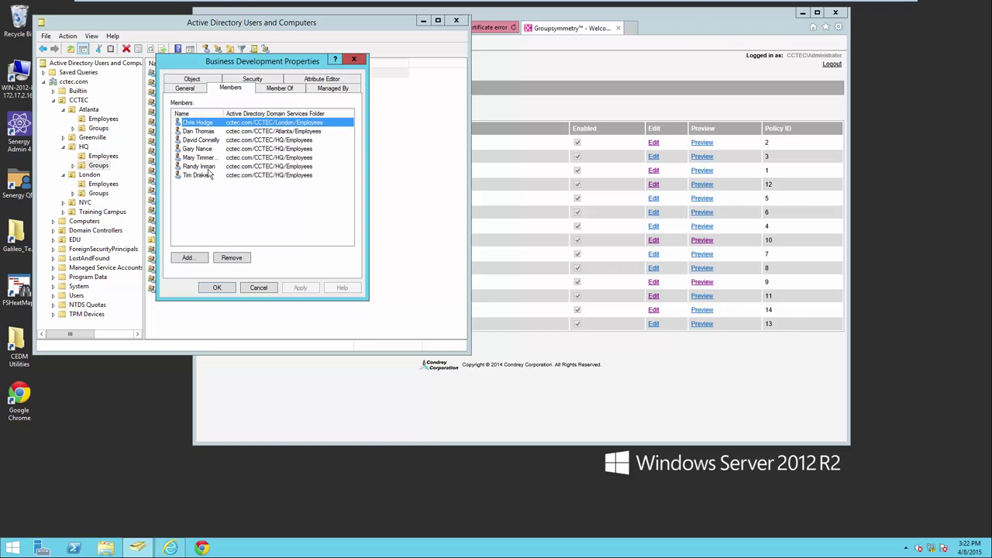
left_click(265, 288)
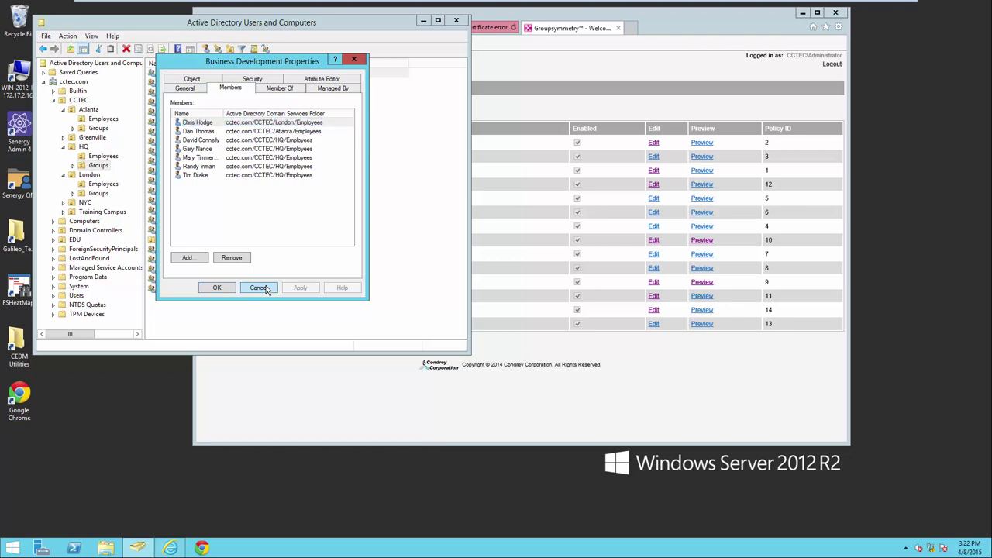
left_click(265, 288)
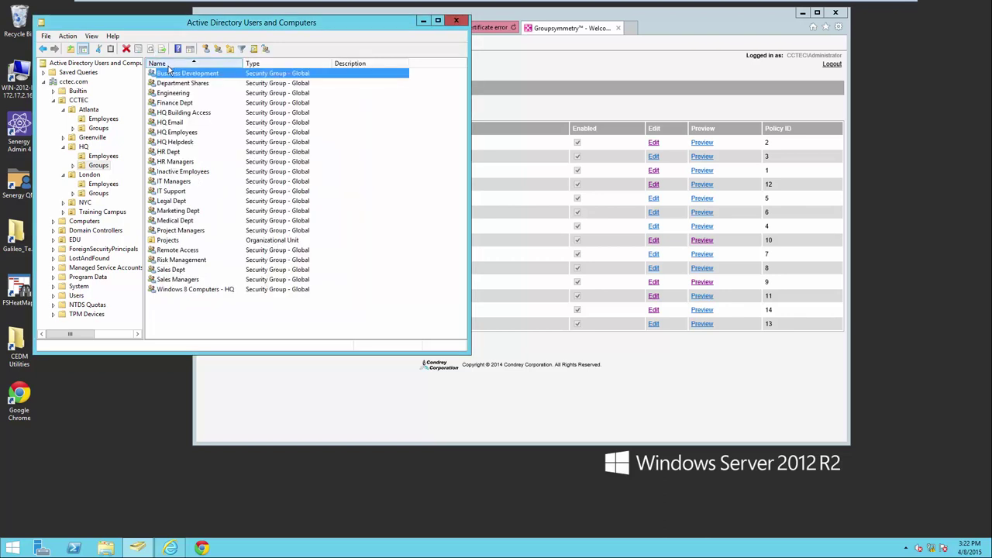
Clear the CEO job title from the current HQ holder and save.
left_click(103, 156)
double_click(177, 112)
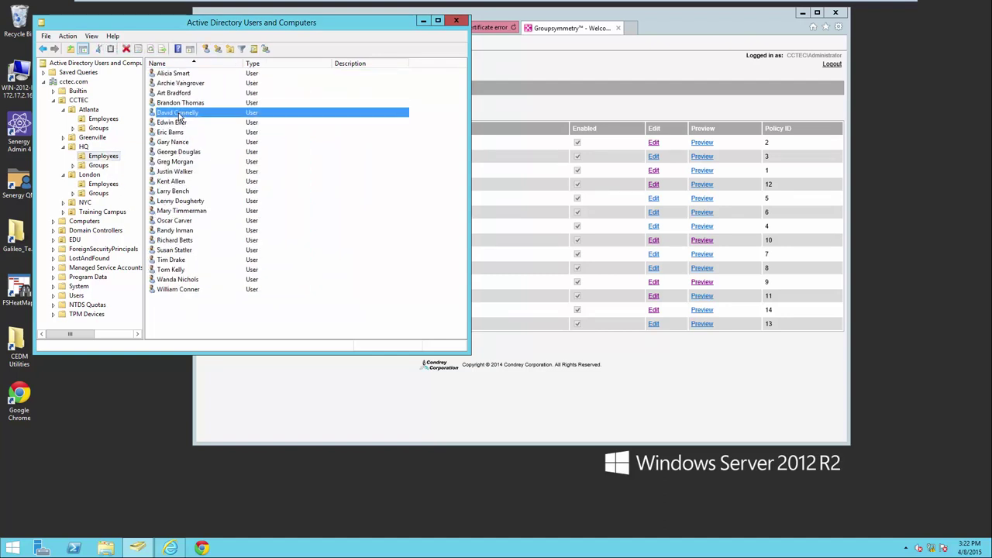
double_click(224, 115)
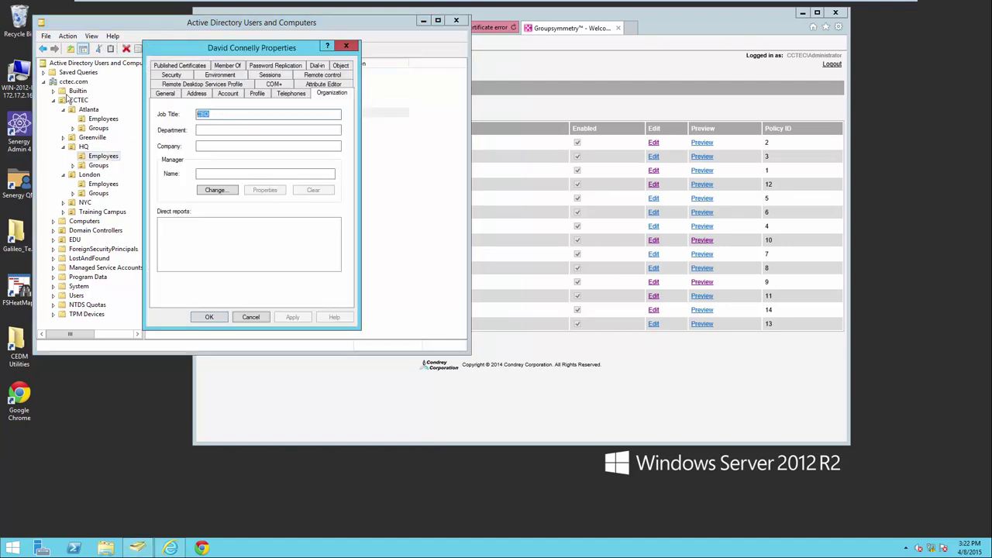
key("Delete")
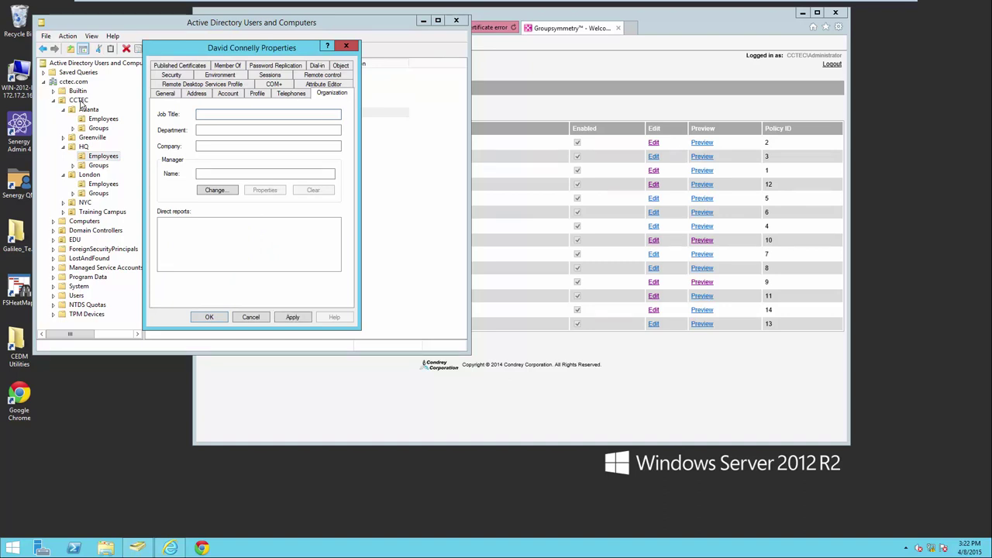
left_click(293, 317)
left_click(222, 318)
Set another HQ employee's job title to CEO and save.
double_click(177, 123)
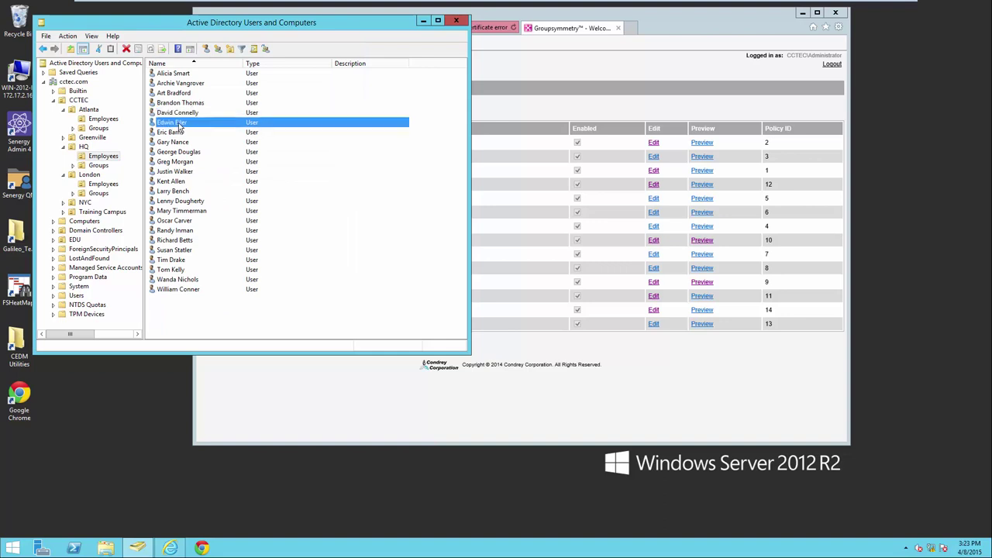
left_click(331, 94)
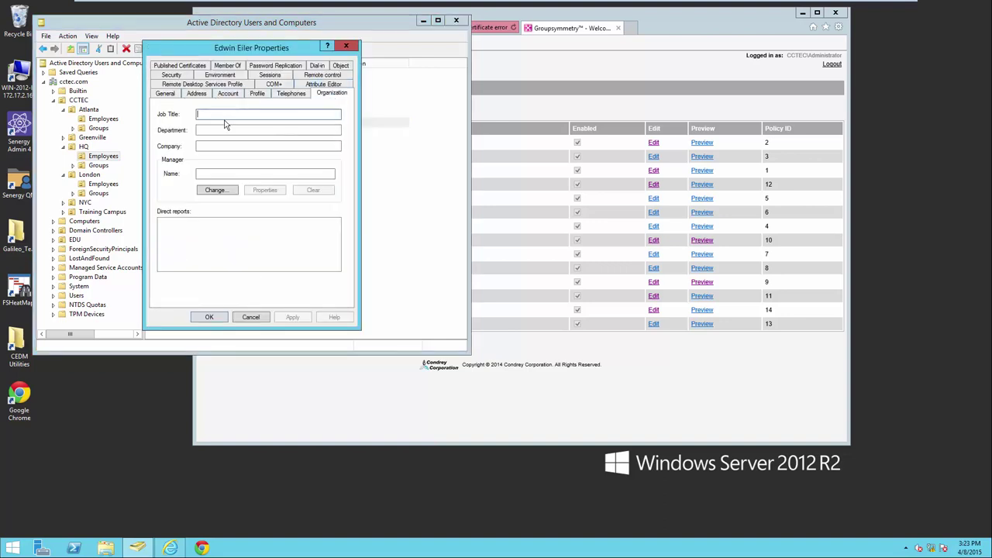
left_click(223, 114)
type("CEO")
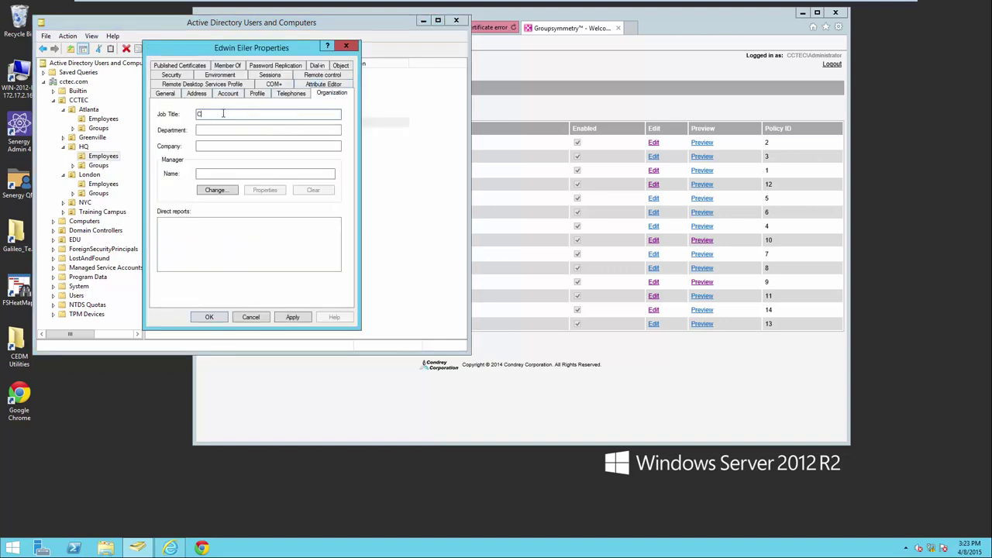
left_click(299, 317)
left_click(209, 317)
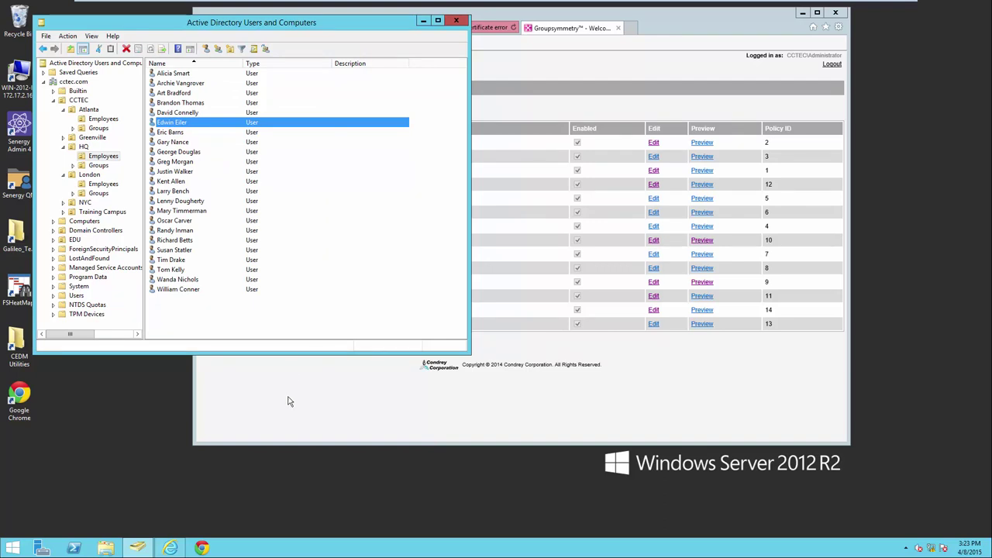
left_click(283, 373)
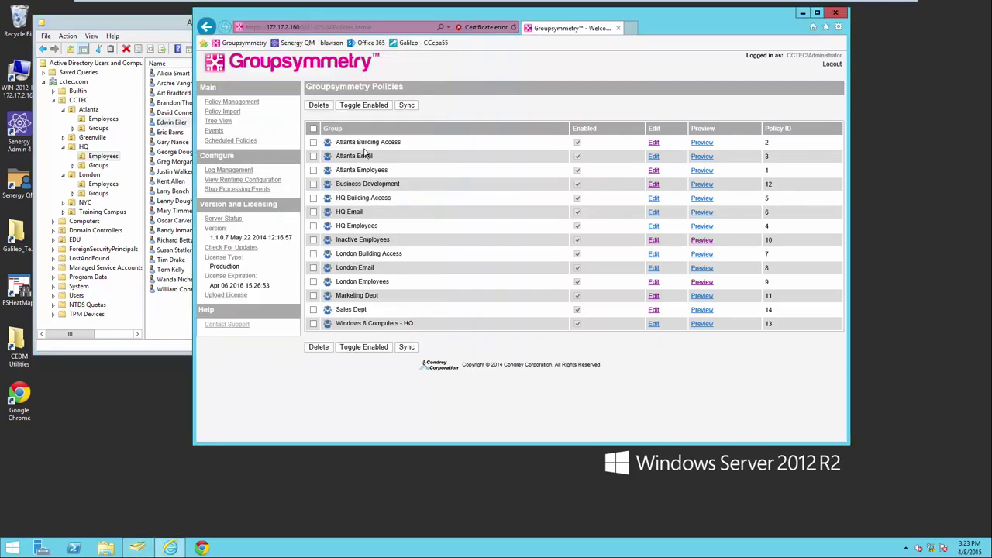
left_click(701, 184)
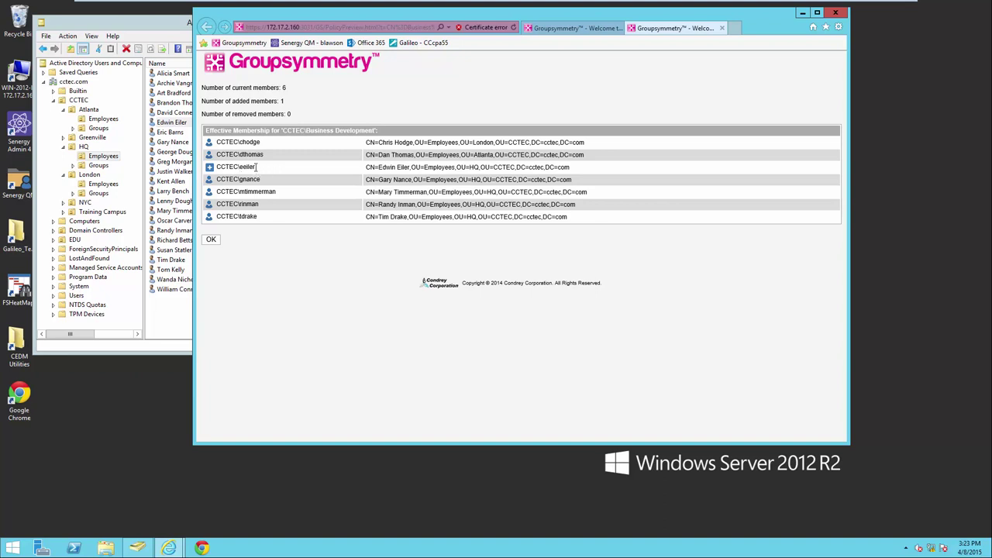
left_click(216, 241)
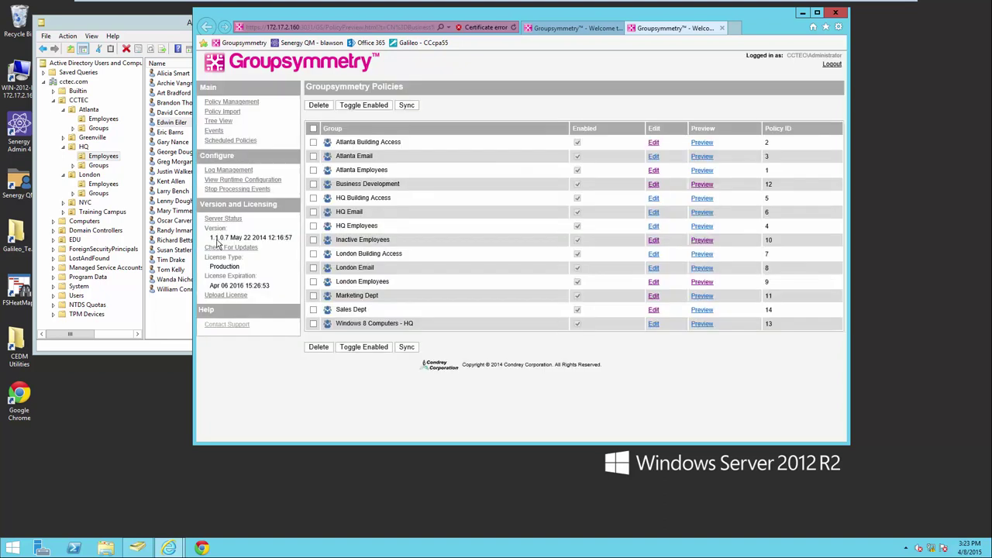
left_click(172, 123)
left_click(171, 123)
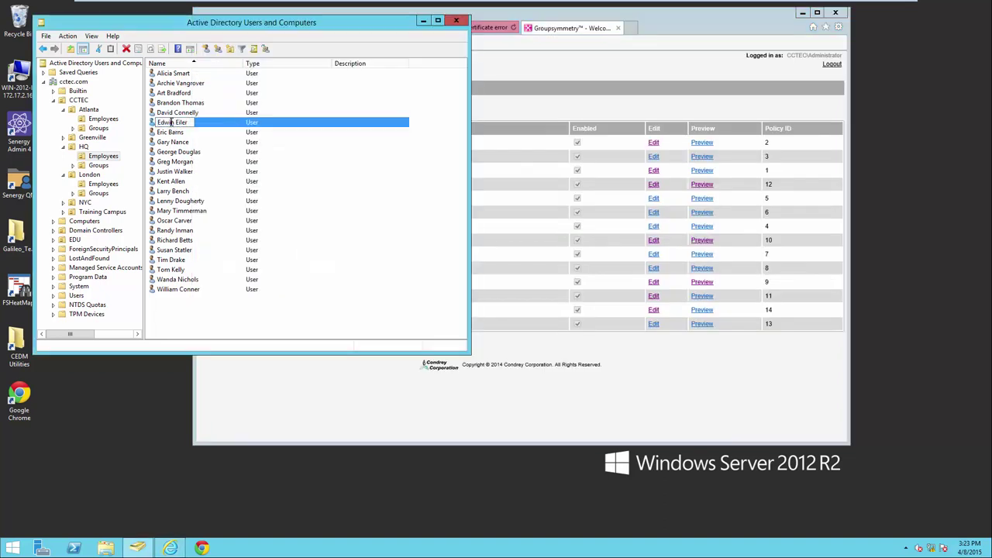
Check the HQ Business Development group's members for the new CEO, then close the directory console.
left_click(98, 165)
left_click(181, 73)
double_click(180, 73)
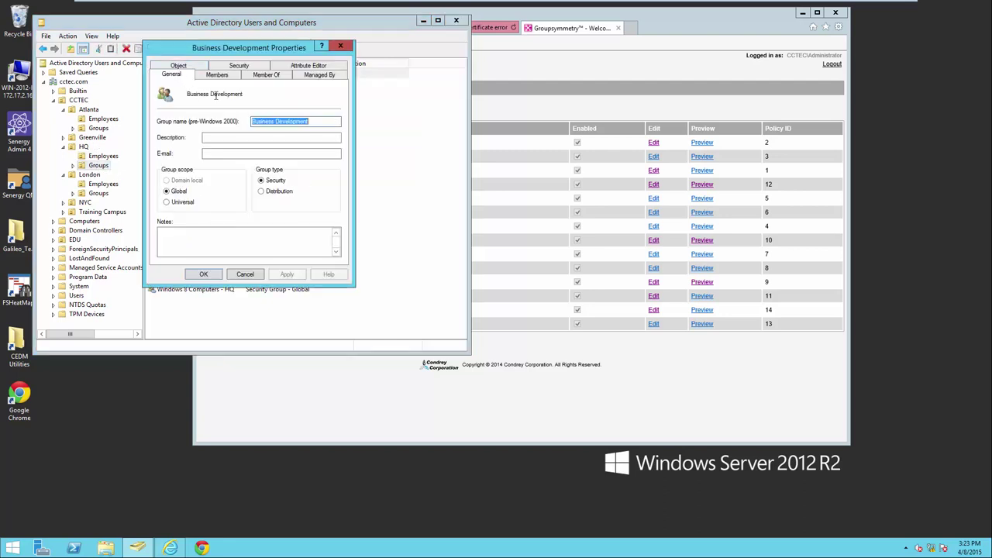
left_click(217, 75)
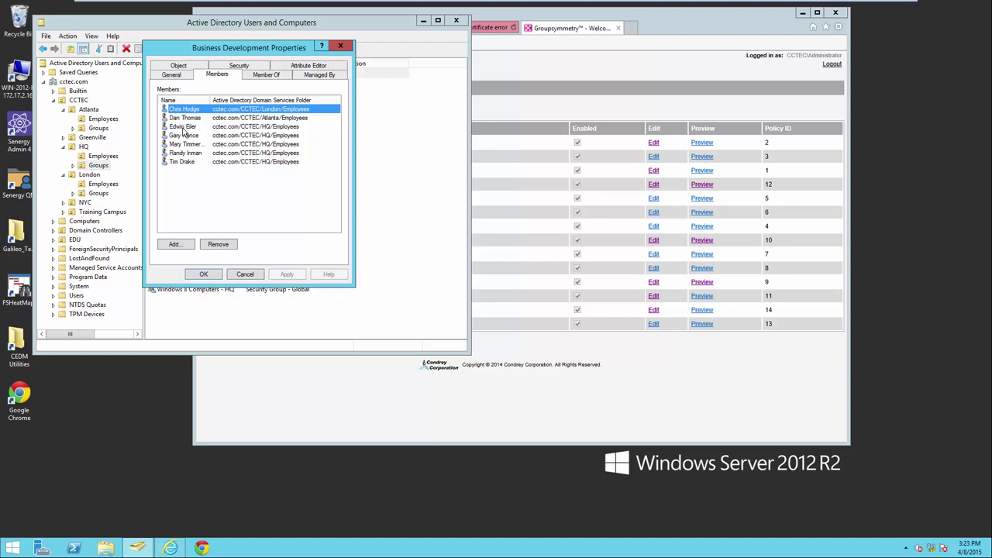
left_click_drag(226, 50, 314, 62)
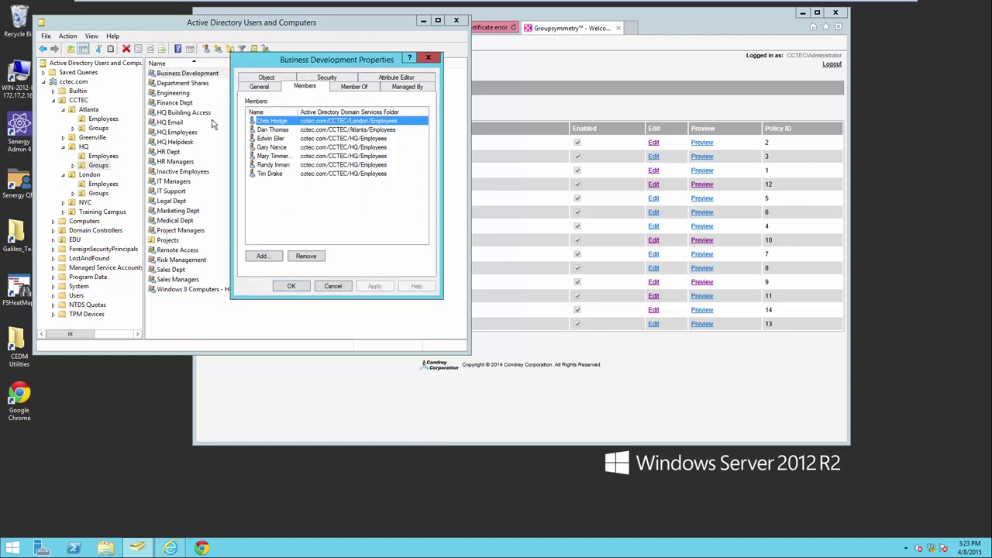
left_click(333, 287)
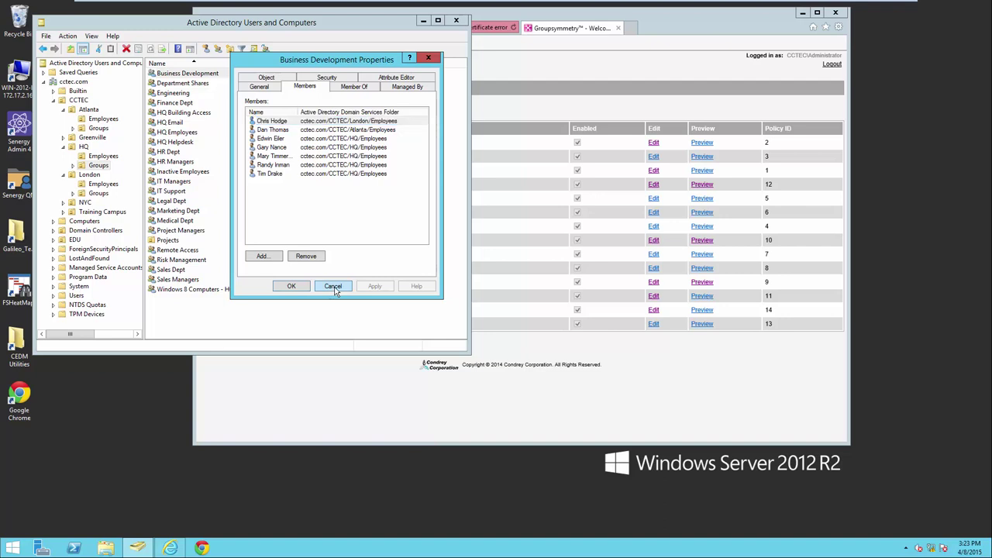
left_click(333, 287)
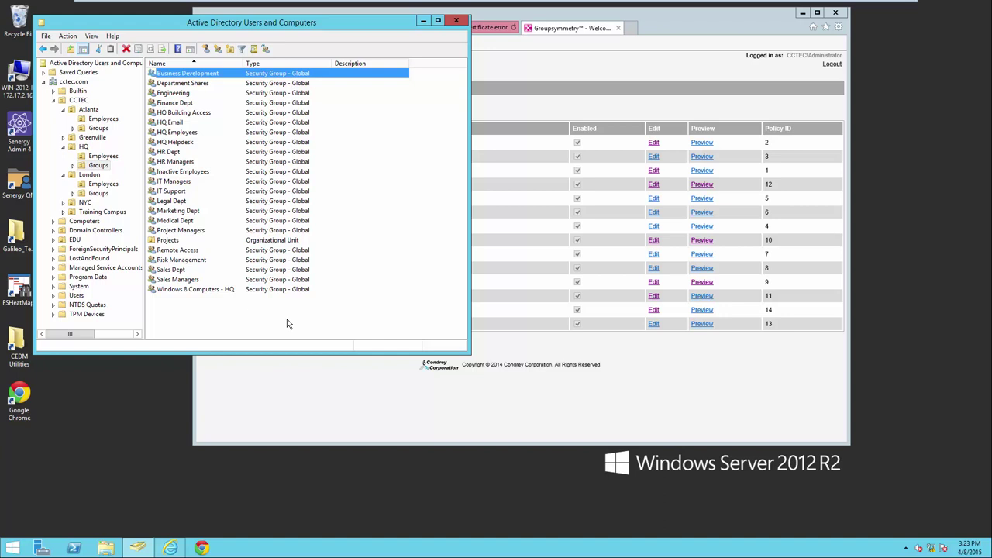
left_click(456, 20)
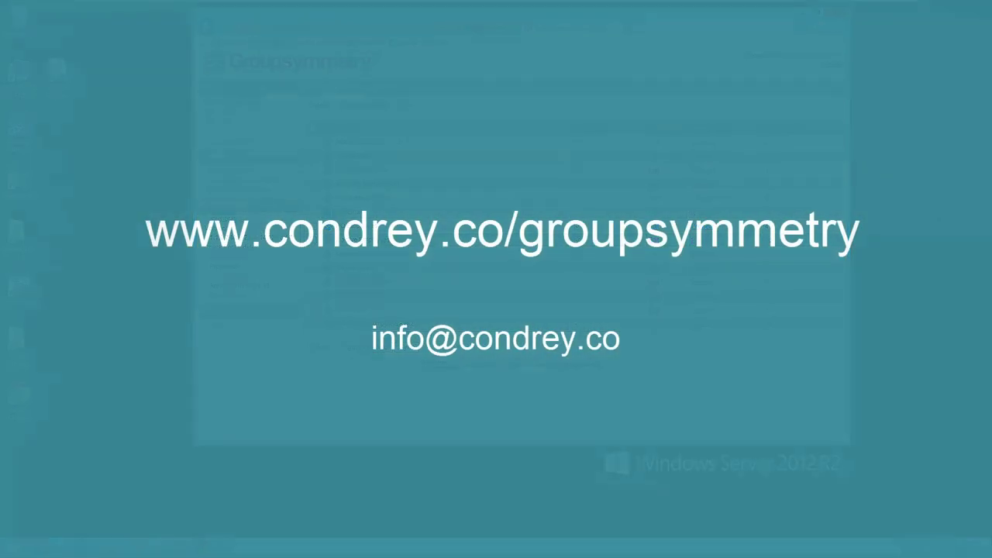